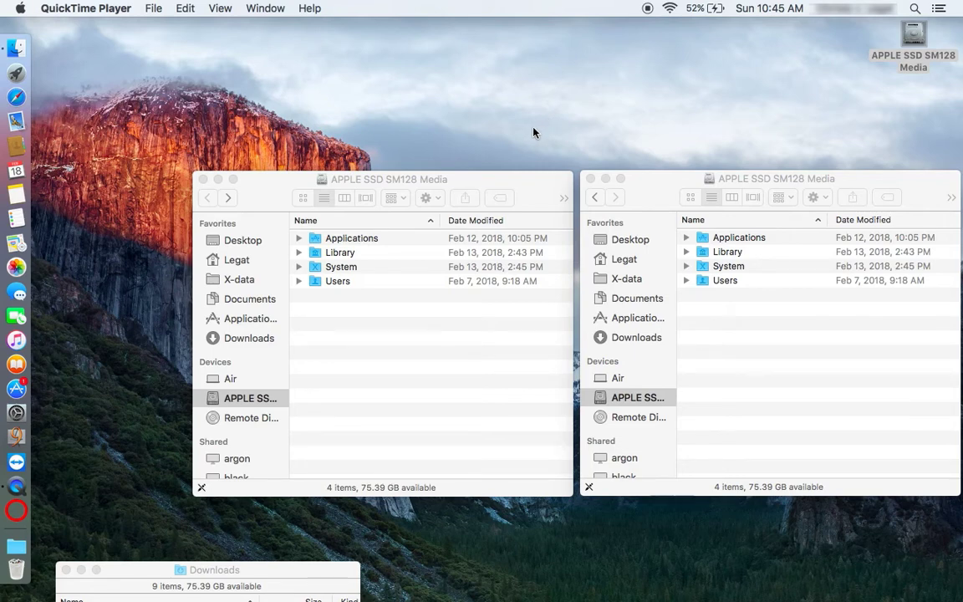
Step: Open the Applications folder in the first Finder window and select Classic.app inside the COIV4.0.1+ folder
{"action": "left_click", "coordinate": [490, 179]}
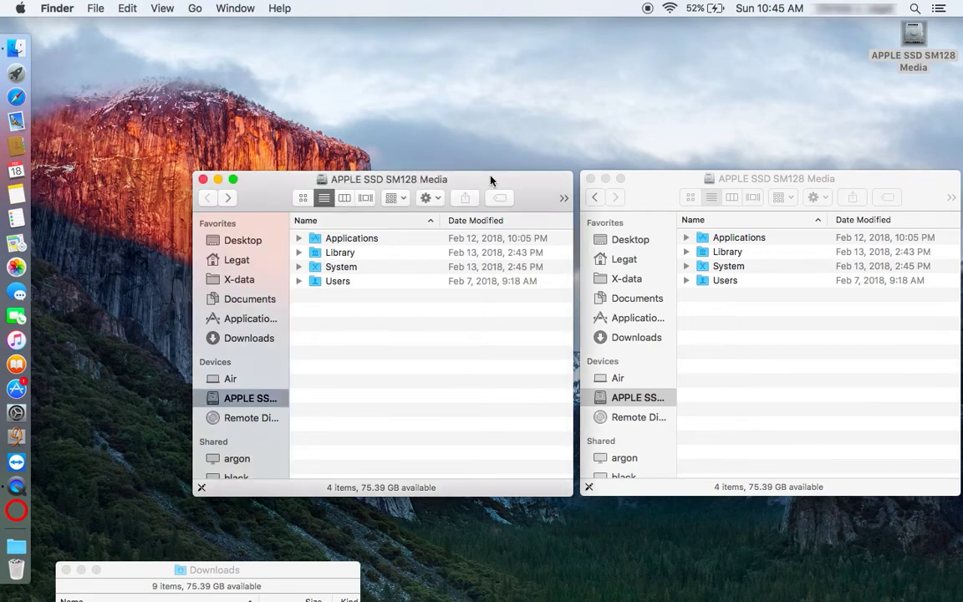
{"action": "double_click", "coordinate": [314, 239]}
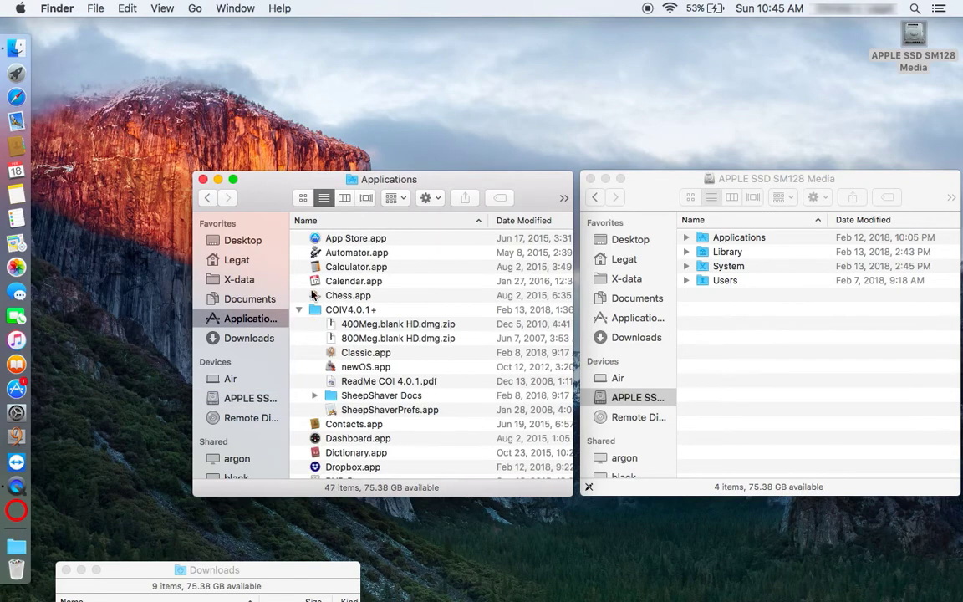
{"action": "left_click", "coordinate": [314, 311]}
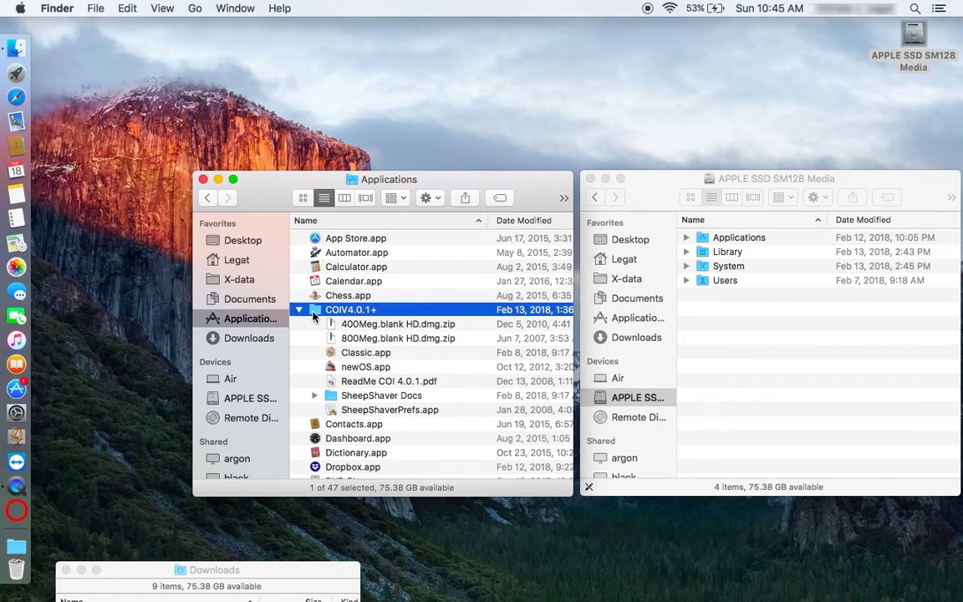
{"action": "left_click", "coordinate": [331, 355]}
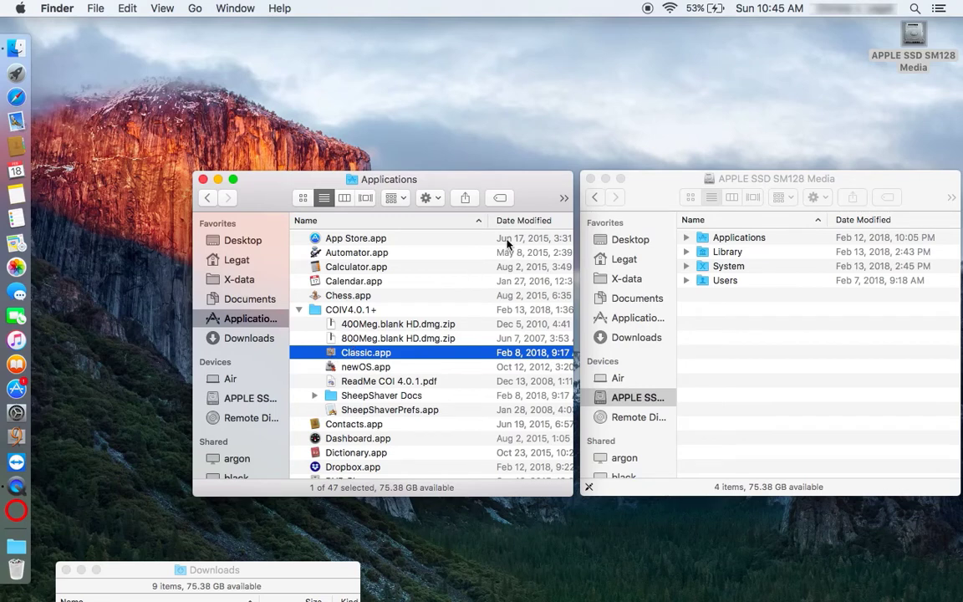
Step: Expand the Users folder in the second Finder window and open its Shared folder
{"action": "left_click", "coordinate": [671, 179]}
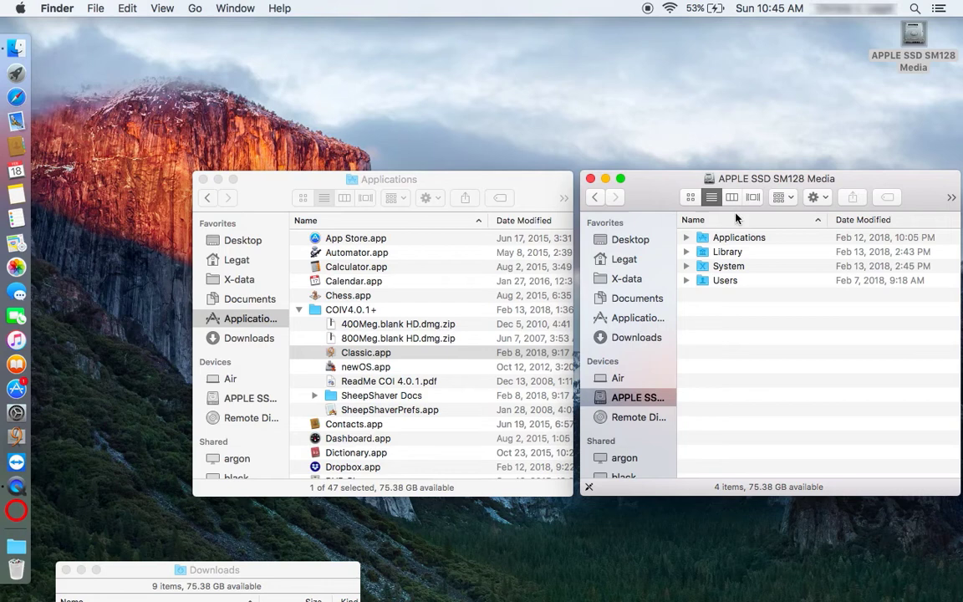
{"action": "left_click", "coordinate": [686, 280]}
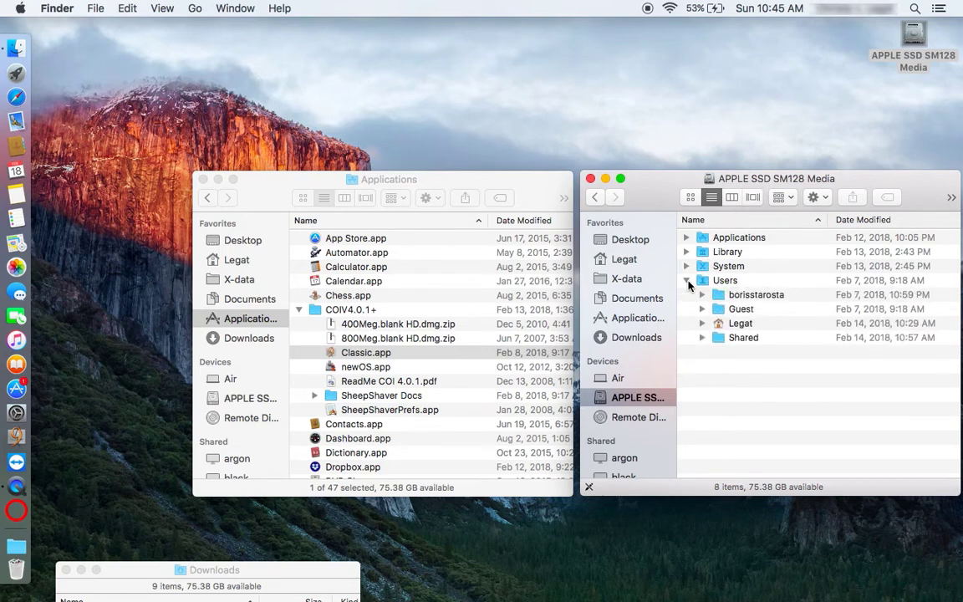
{"action": "double_click", "coordinate": [717, 336]}
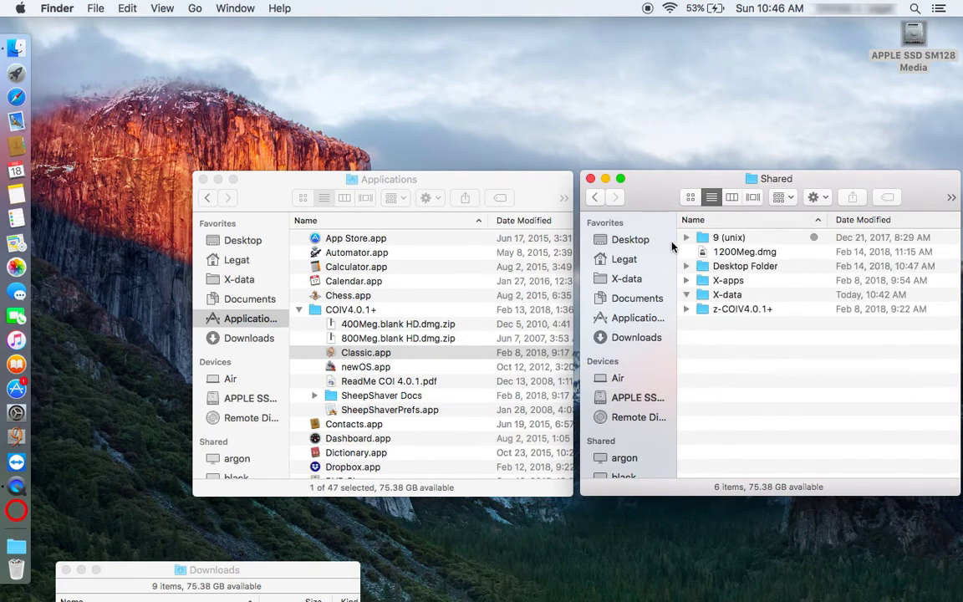
Step: Hide the sidebar of the Shared folder window and move the window toward the screen's right edge
{"action": "left_click_drag", "start_coordinate": [675, 243], "coordinate": [584, 228]}
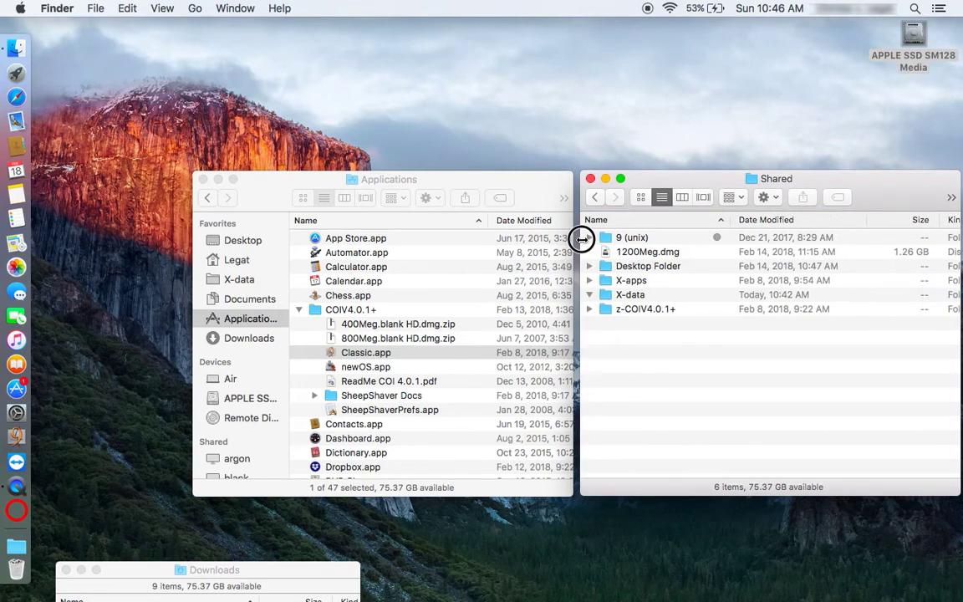
{"action": "left_click", "coordinate": [643, 178]}
{"action": "left_click_drag", "start_coordinate": [642, 178], "coordinate": [876, 207]}
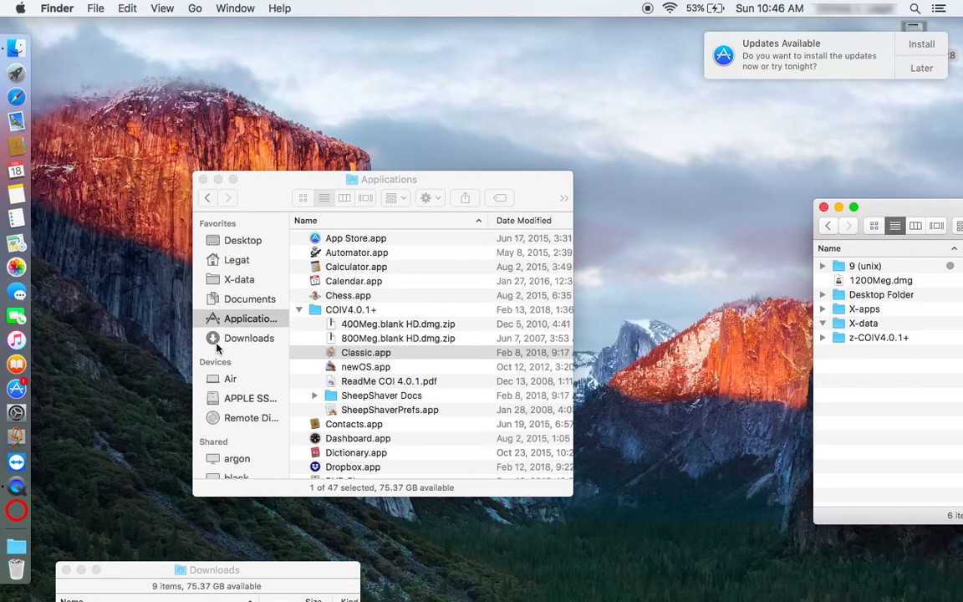
Step: Launch the SheepShaver emulator to start up Mac OS 9
{"action": "left_click", "coordinate": [15, 437]}
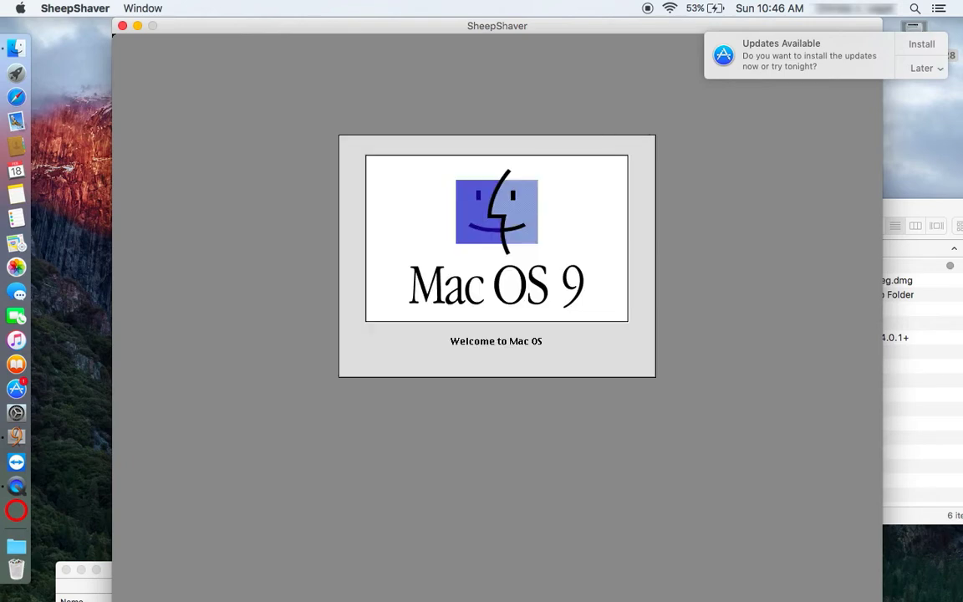
{"action": "left_click", "coordinate": [866, 39]}
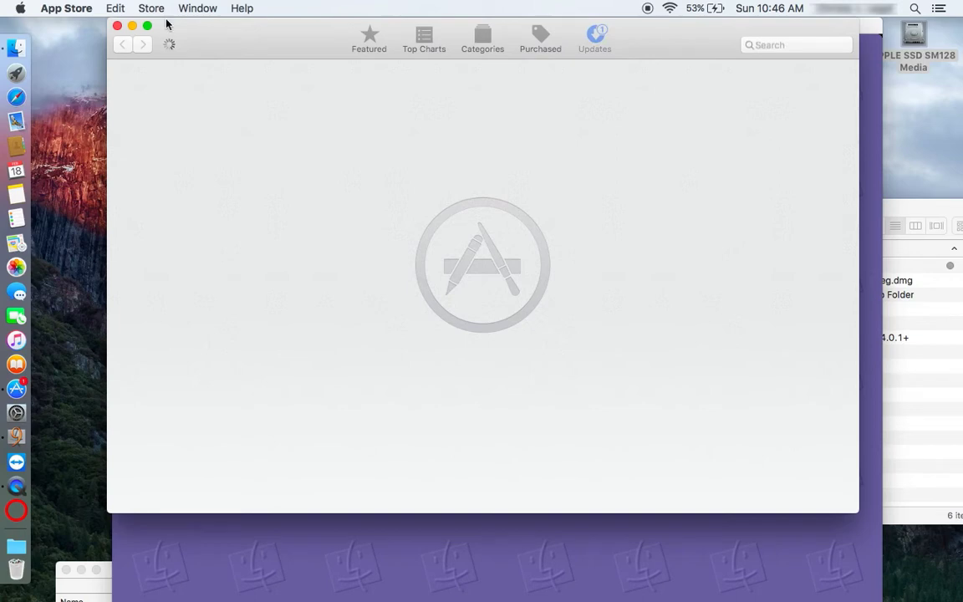
{"action": "left_click", "coordinate": [68, 10]}
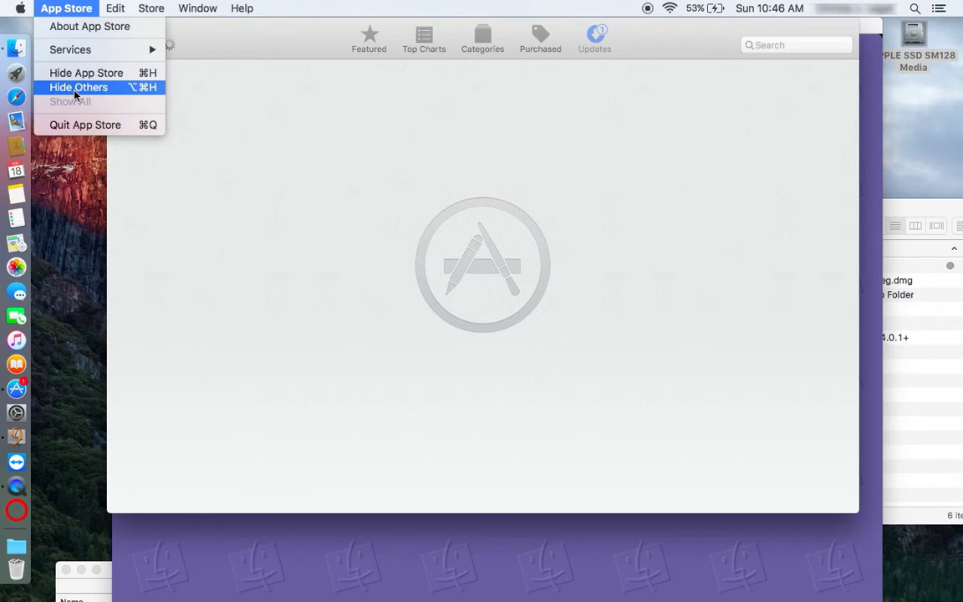
{"action": "left_click", "coordinate": [74, 126]}
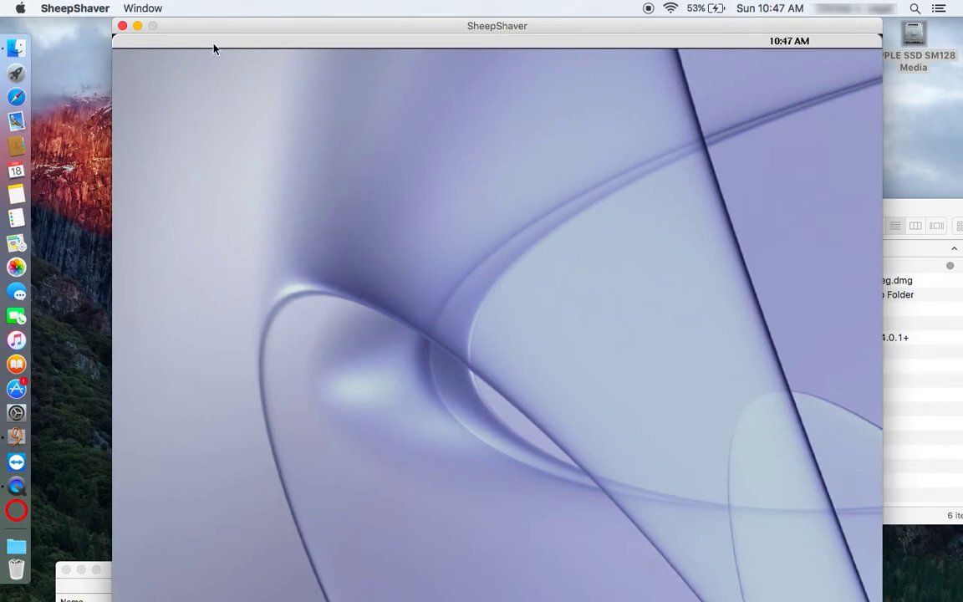
Step: Move the SheepShaver window left so the Shared folder window beside it is exposed
{"action": "left_click", "coordinate": [260, 34]}
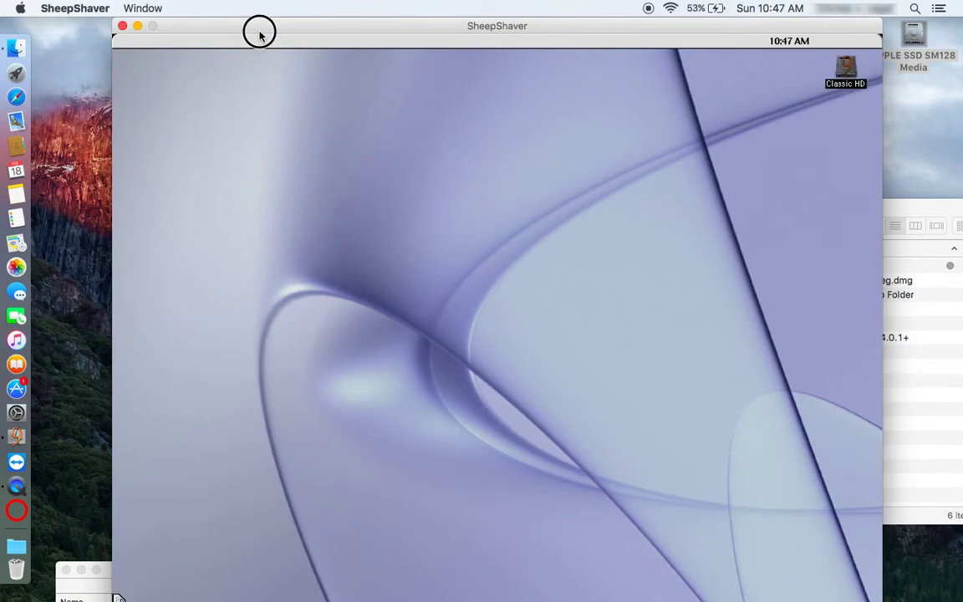
{"action": "left_click_drag", "start_coordinate": [259, 34], "coordinate": [193, 25]}
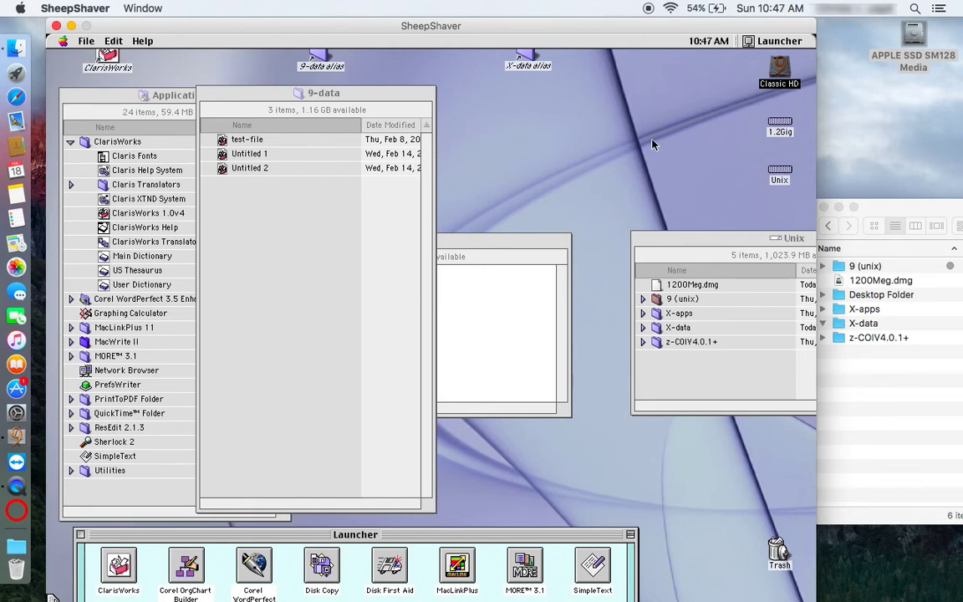
Step: Select the Unix disk on the Mac OS 9 desktop and bring its open window to the front
{"action": "left_click", "coordinate": [732, 191]}
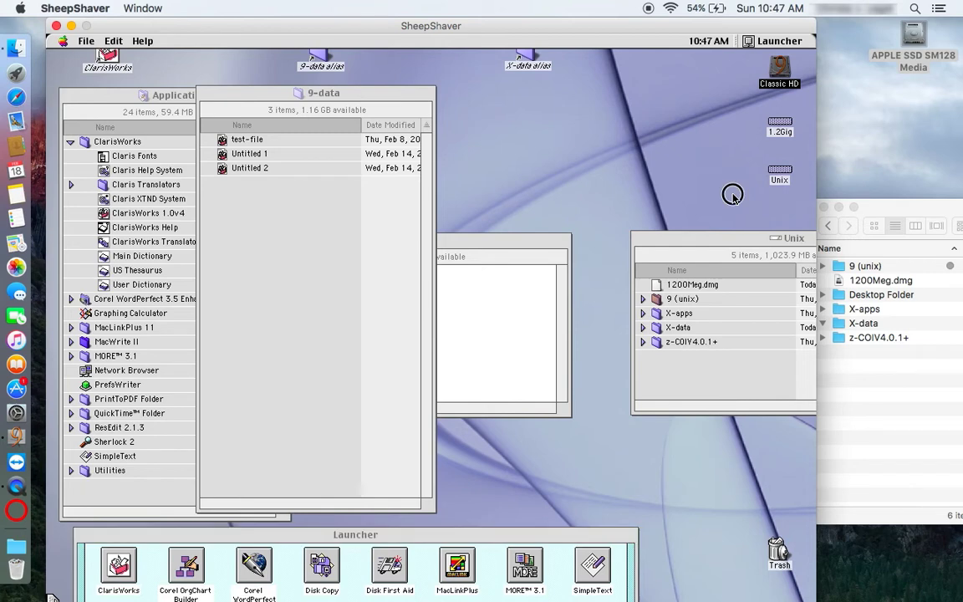
{"action": "left_click", "coordinate": [769, 168]}
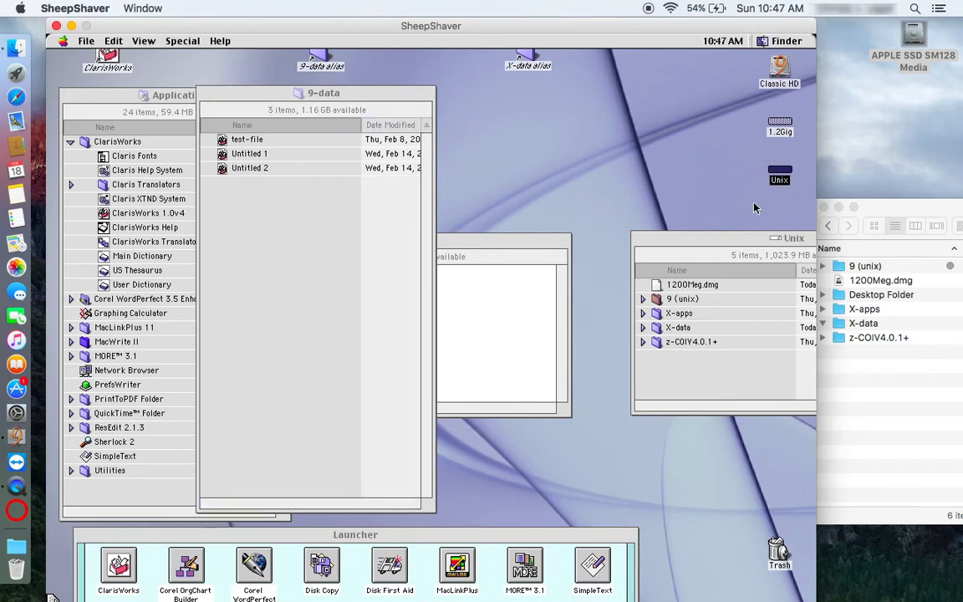
{"action": "left_click", "coordinate": [738, 241]}
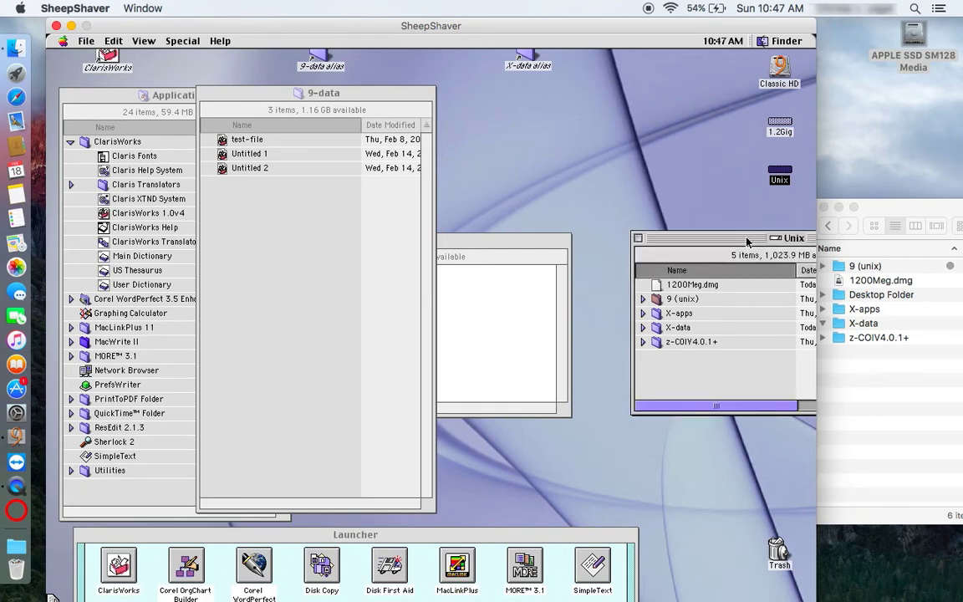
{"action": "left_click", "coordinate": [775, 180]}
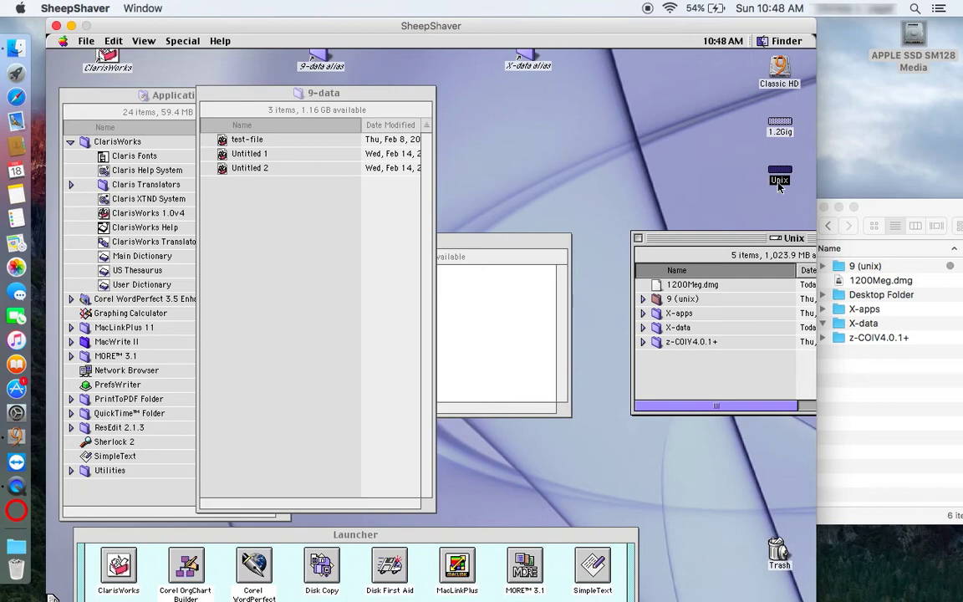
Step: Move the Shared folder window clear of SheepShaver, compare its contents with the Unix disk window, and select 1200Meg.dmg
{"action": "left_click", "coordinate": [888, 213]}
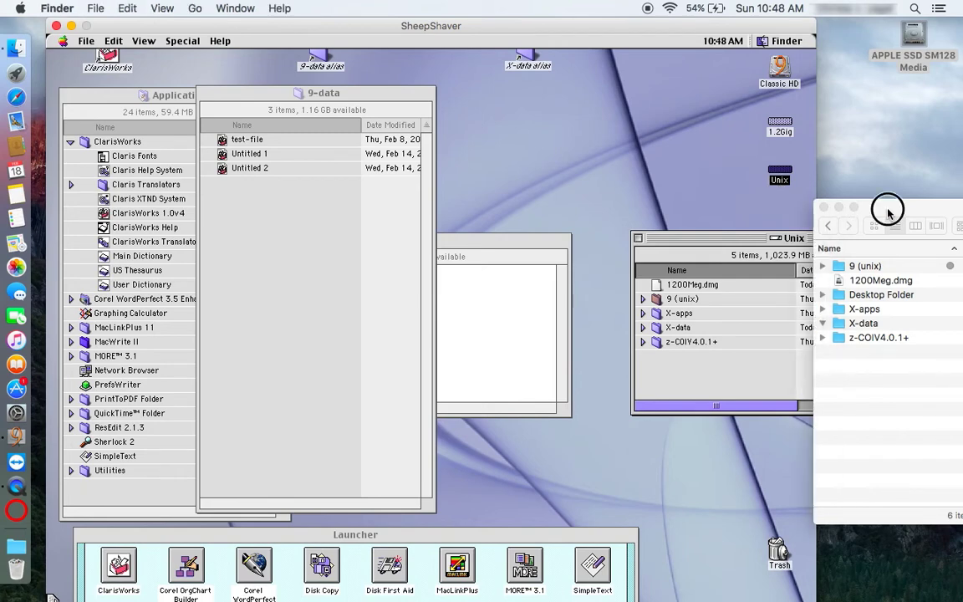
{"action": "mouse_move", "coordinate": [903, 208]}
{"action": "left_mouse_down"}
{"action": "mouse_move", "coordinate": [830, 218]}
{"action": "mouse_move", "coordinate": [910, 222]}
{"action": "left_mouse_up"}
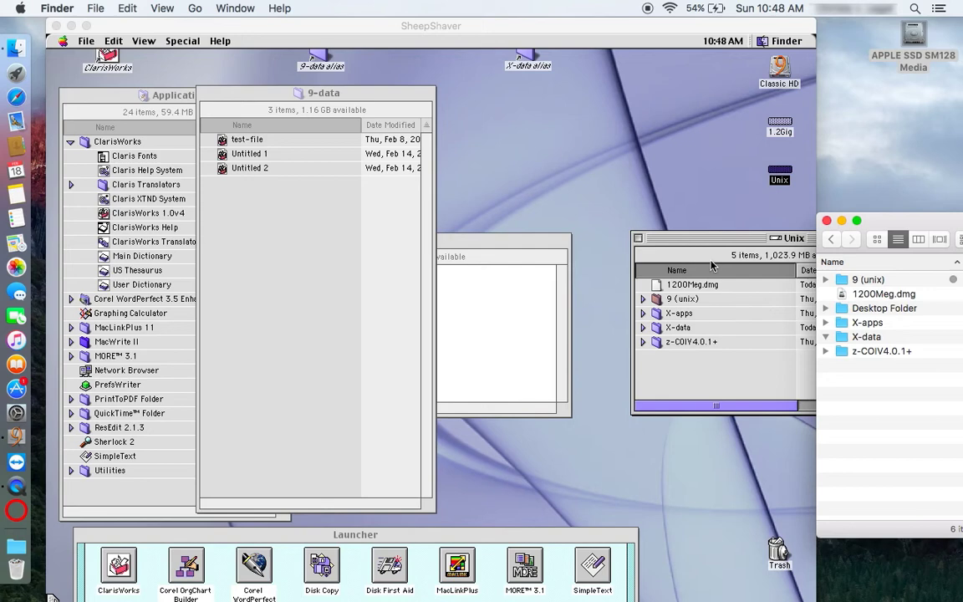
{"action": "left_click", "coordinate": [842, 314]}
{"action": "left_click", "coordinate": [843, 385]}
{"action": "left_click", "coordinate": [720, 240]}
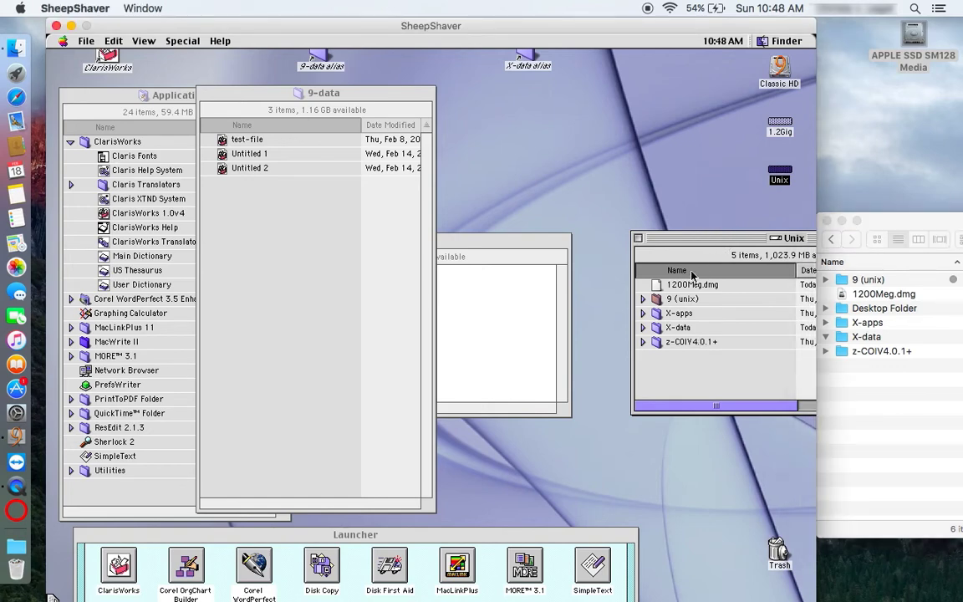
{"action": "left_click", "coordinate": [843, 297]}
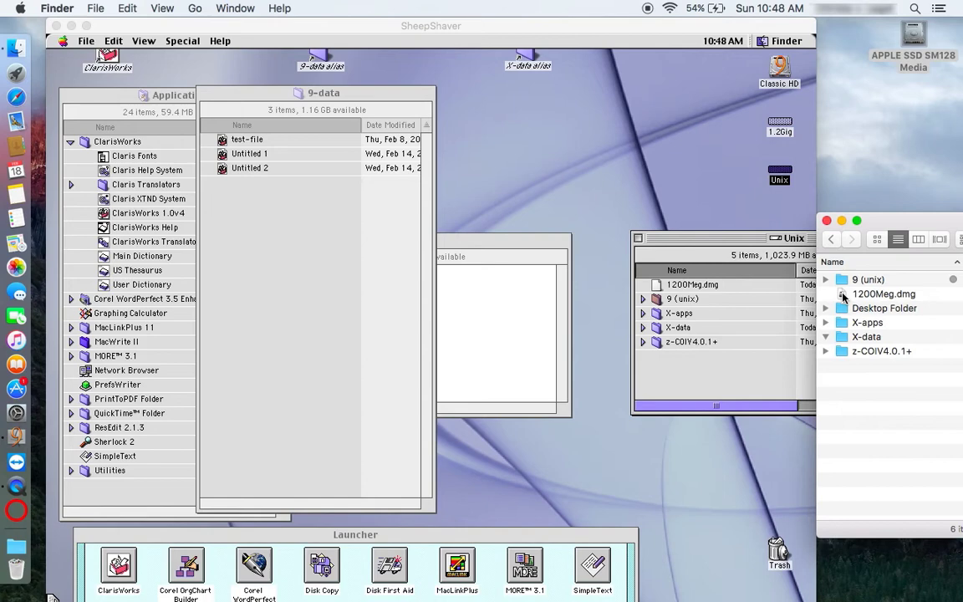
{"action": "left_click", "coordinate": [842, 297]}
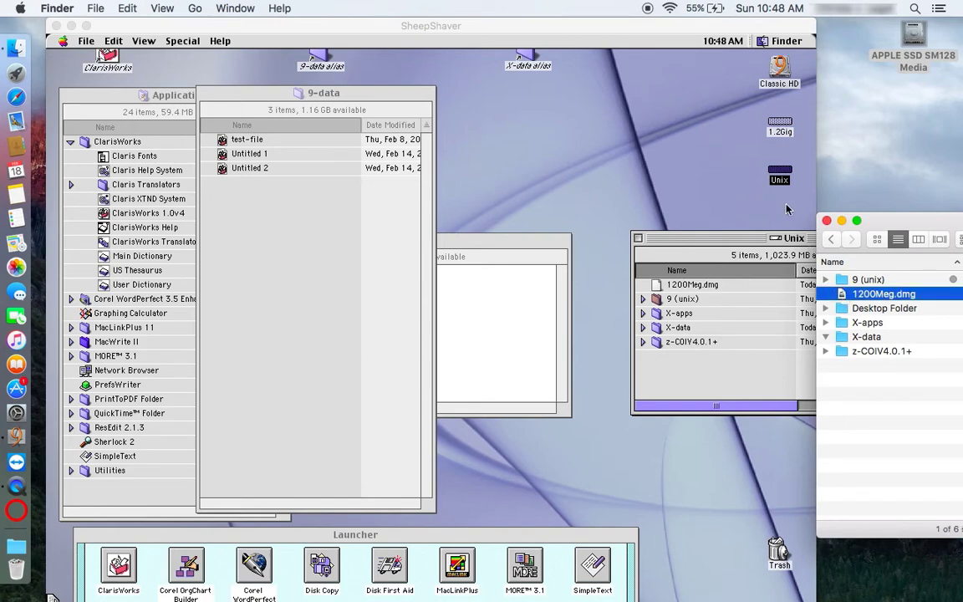
Step: Open the 1.2Gig disk on the Mac OS 9 desktop and move its window right to reveal the 9-data window
{"action": "left_click", "coordinate": [750, 152]}
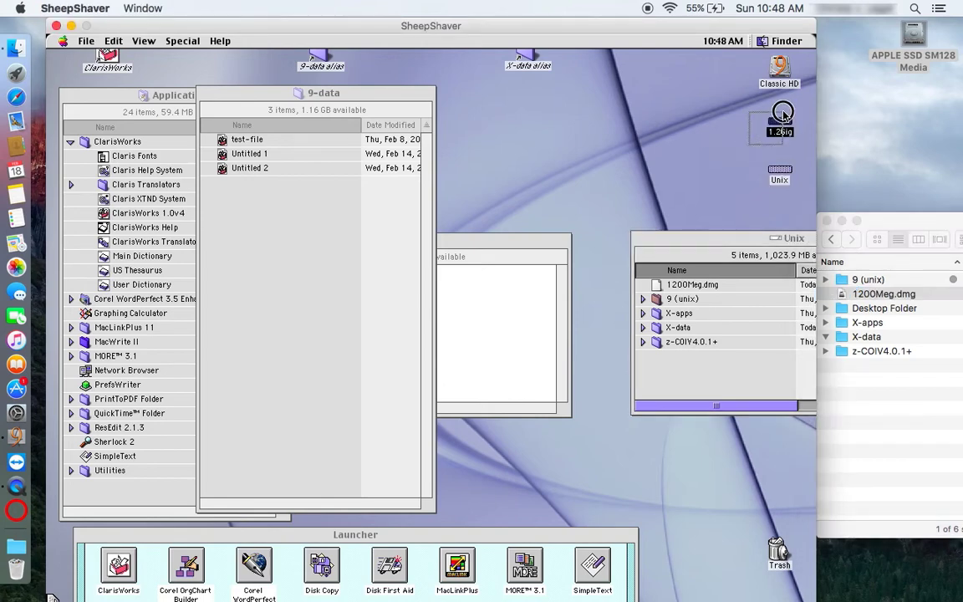
{"action": "left_click_drag", "start_coordinate": [783, 114], "coordinate": [784, 117]}
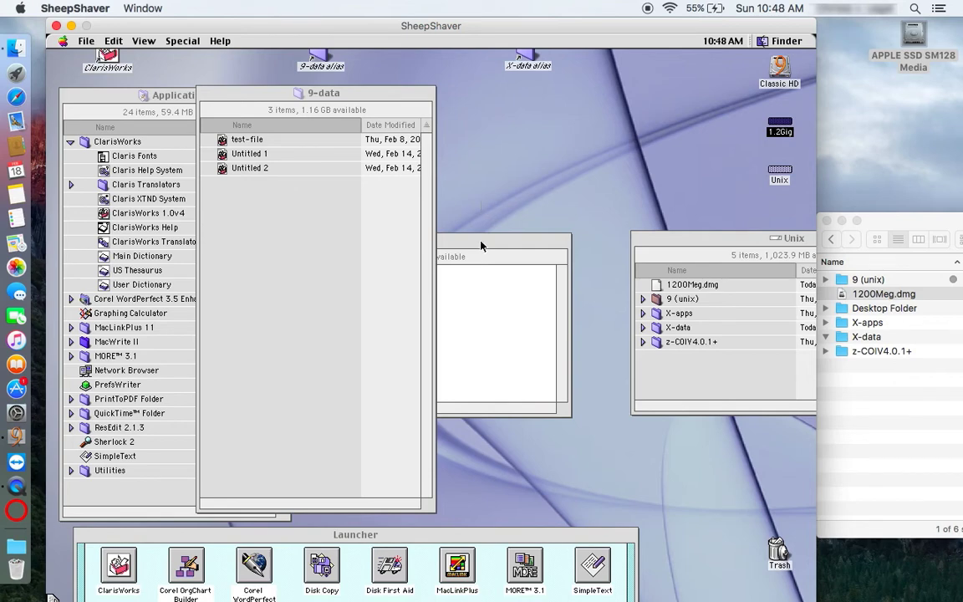
{"action": "key", "text": "super+o"}
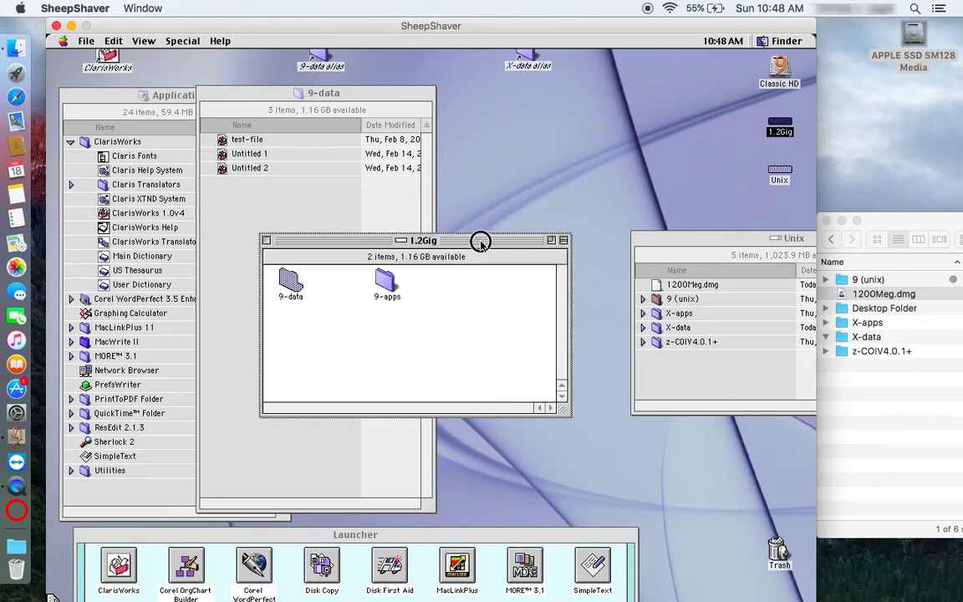
{"action": "left_click_drag", "start_coordinate": [480, 241], "coordinate": [541, 244]}
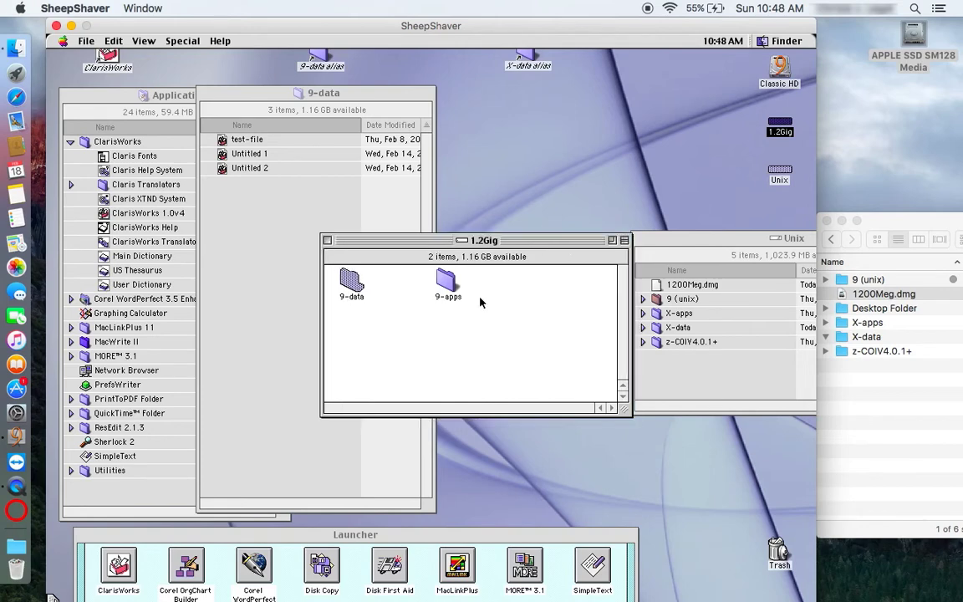
Step: Look inside the 9-apps folder on the 1.2Gig disk, close it, and open the 9-data folder
{"action": "left_click", "coordinate": [449, 284]}
{"action": "double_click", "coordinate": [449, 284]}
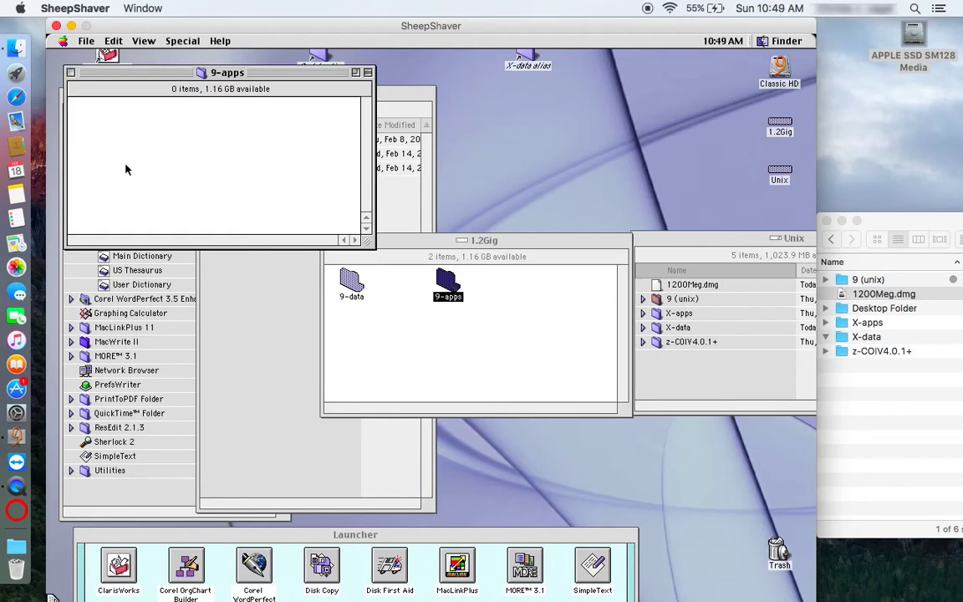
{"action": "left_click", "coordinate": [71, 73]}
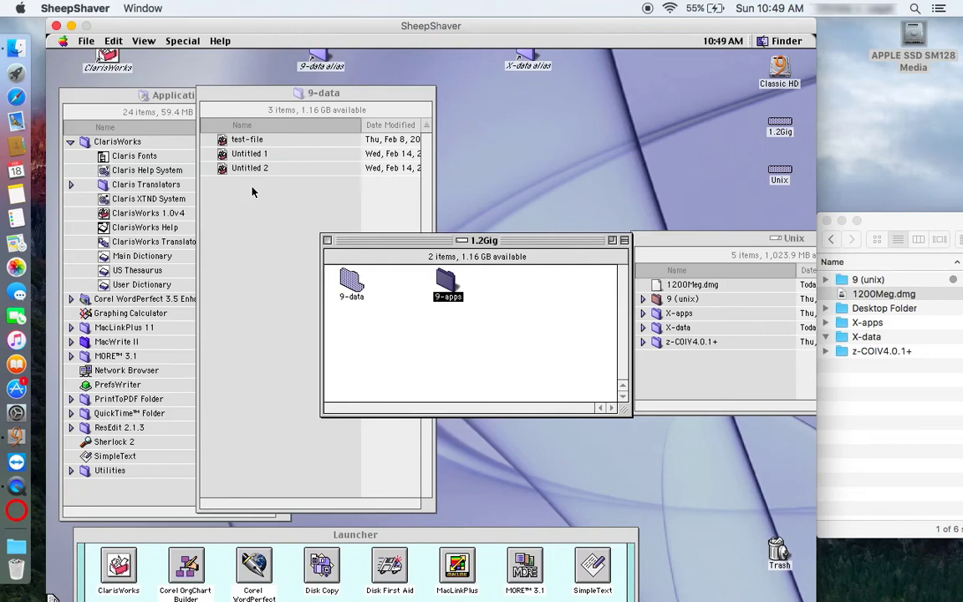
{"action": "double_click", "coordinate": [349, 279]}
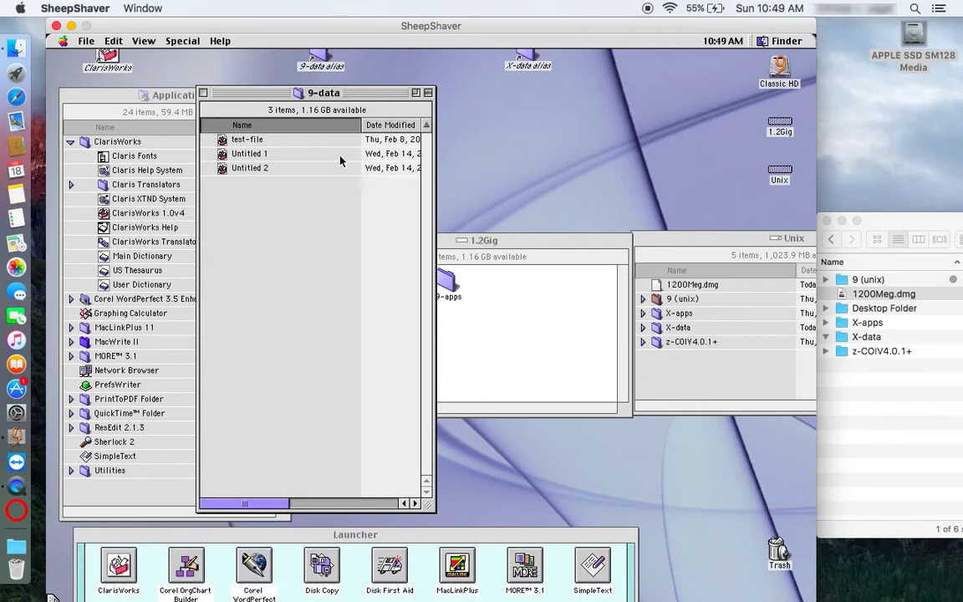
Step: Open the X-data folder on the Unix disk
{"action": "left_click", "coordinate": [681, 360]}
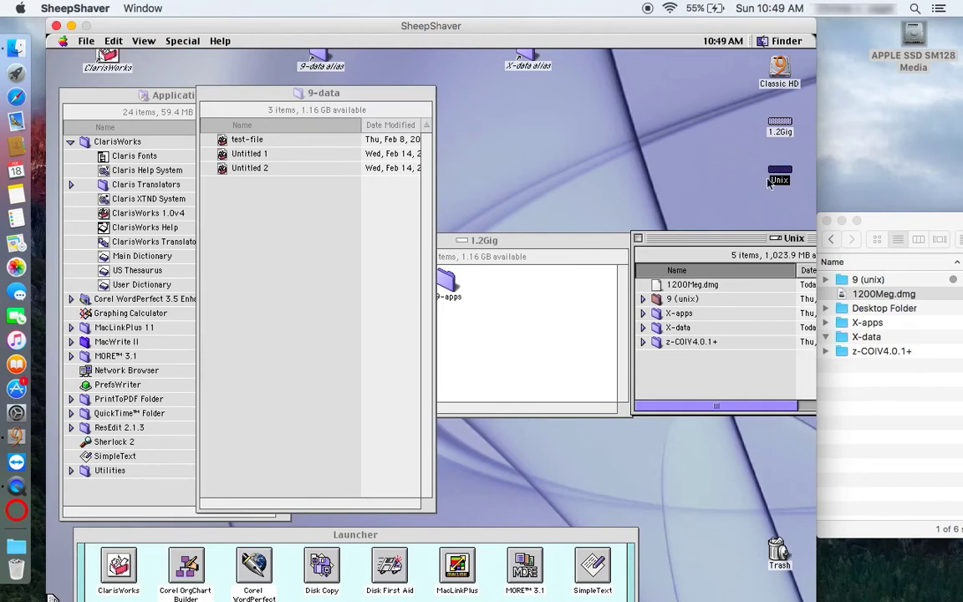
{"action": "left_click", "coordinate": [658, 330]}
{"action": "double_click", "coordinate": [658, 330]}
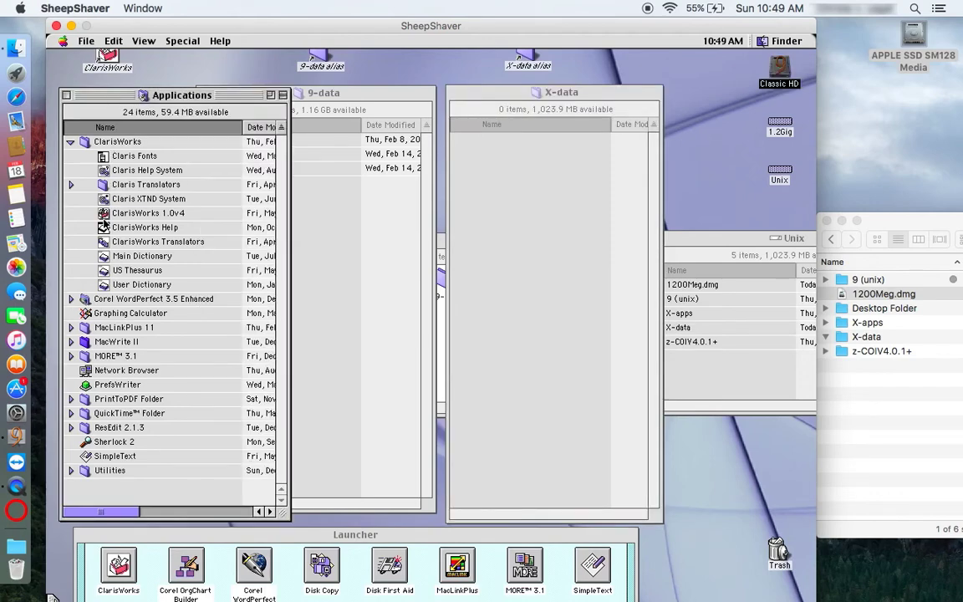
Step: Start ClarisWorks 1.0v4 from the Mac OS 9 Applications folder and create a new Word Processor document
{"action": "double_click", "coordinate": [103, 215]}
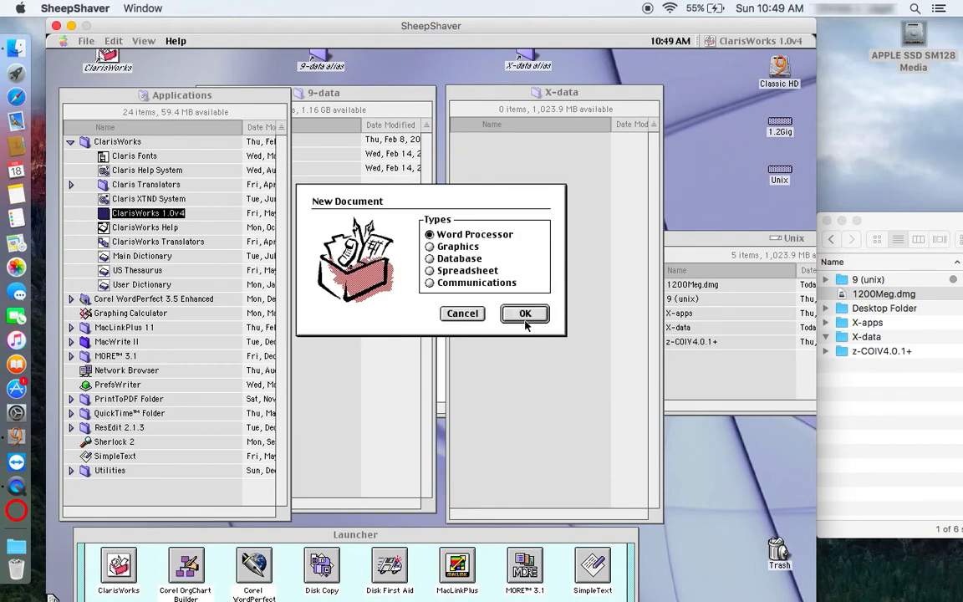
{"action": "left_click", "coordinate": [525, 315]}
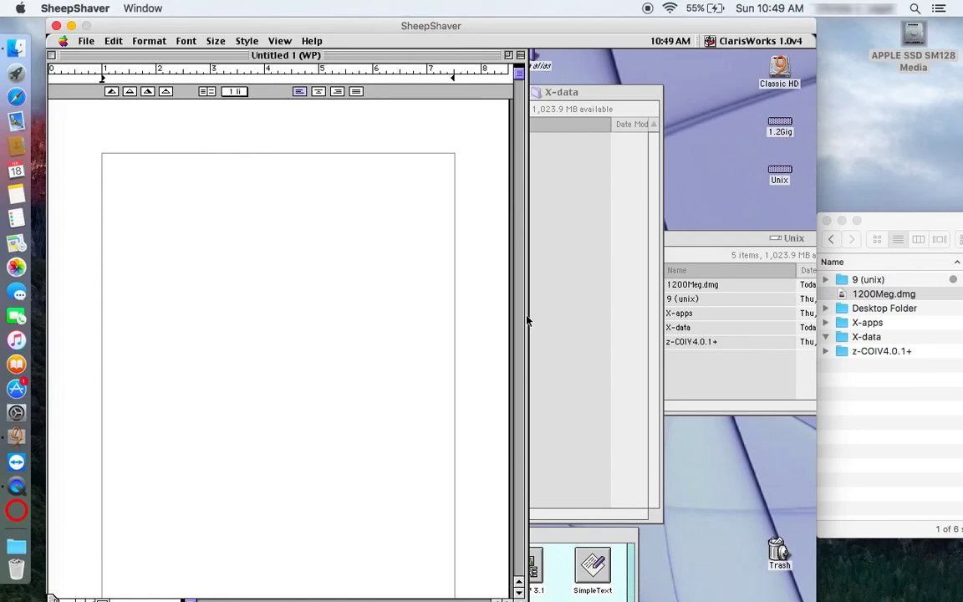
Step: Enter the text "jkfaksjfkjskfj", save the document as Untitled 1 in the 9-data folder, replacing the existing file, and close it
{"action": "type", "text": "jkfaksjfkjskf"}
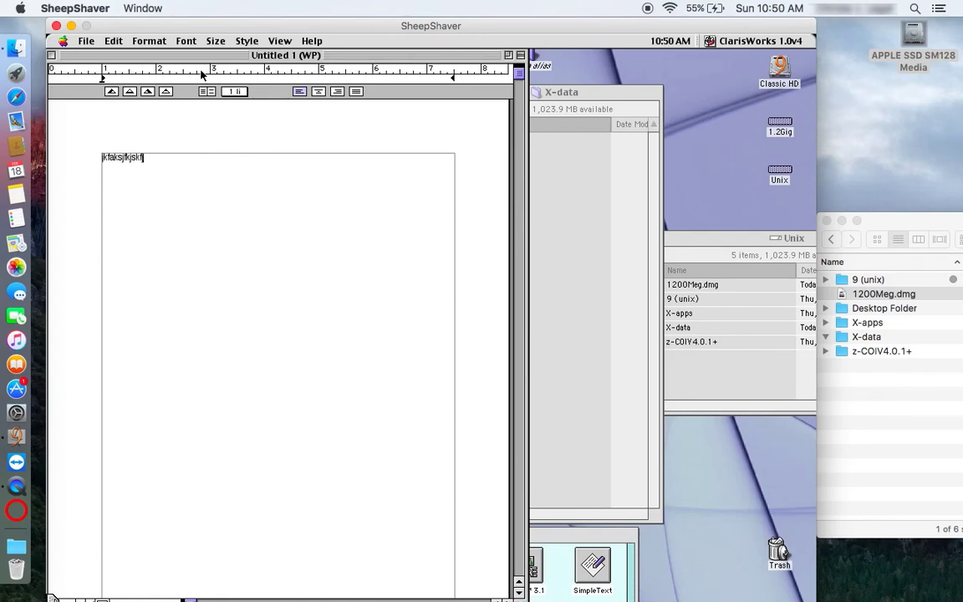
{"action": "left_click", "coordinate": [87, 42]}
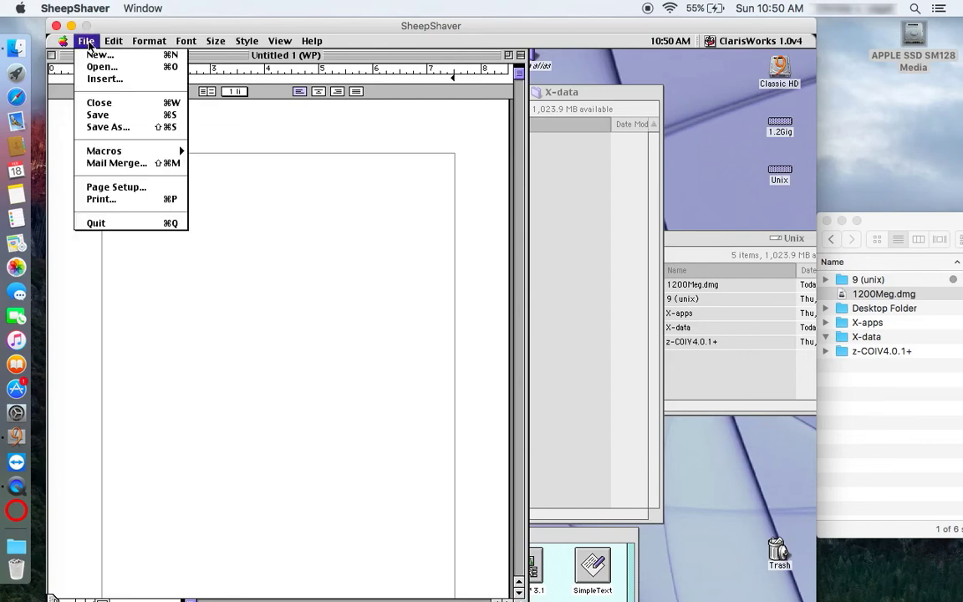
{"action": "left_click", "coordinate": [102, 116]}
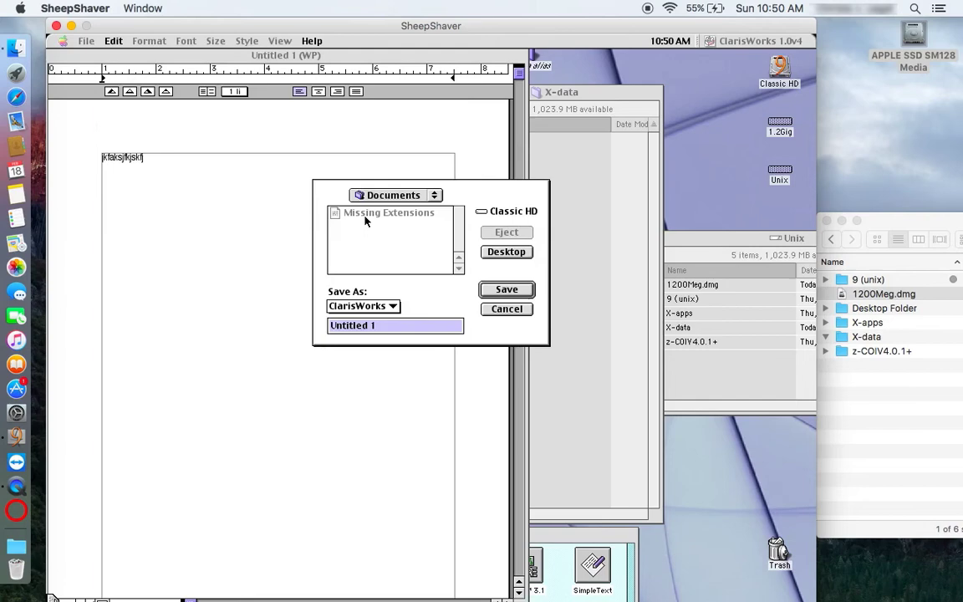
{"action": "left_click", "coordinate": [499, 255]}
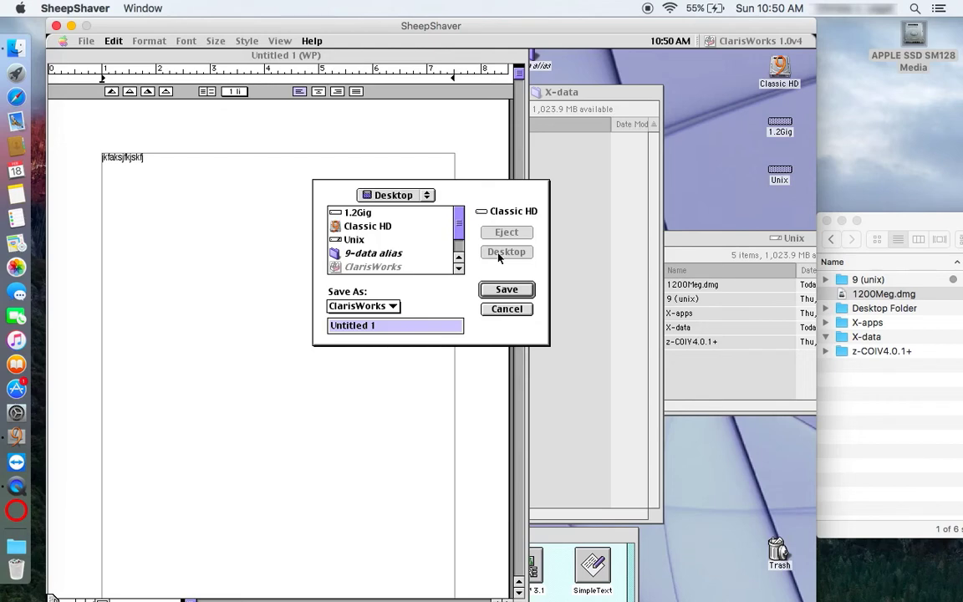
{"action": "double_click", "coordinate": [373, 254]}
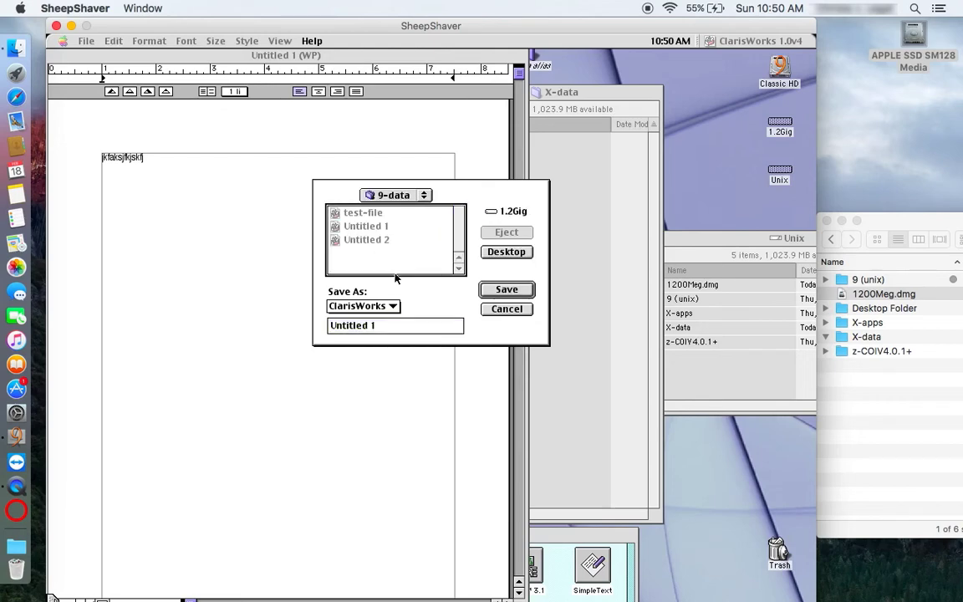
{"action": "left_click", "coordinate": [505, 290]}
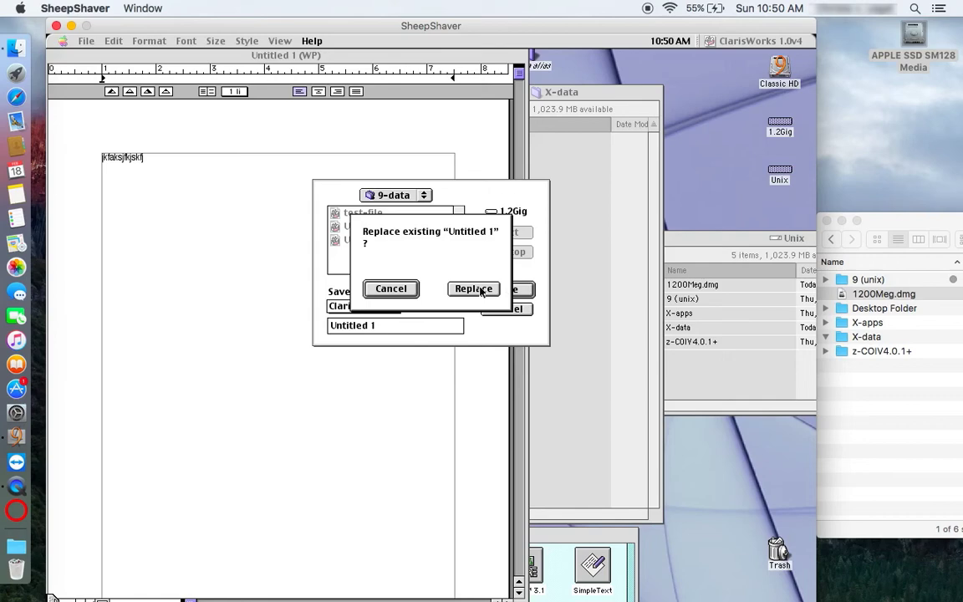
{"action": "left_click", "coordinate": [481, 289]}
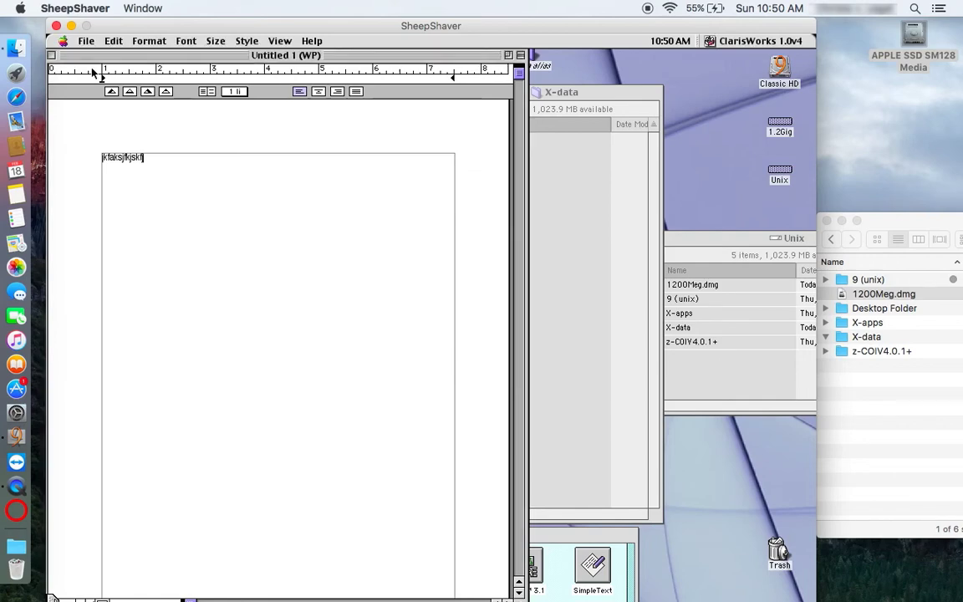
{"action": "left_click", "coordinate": [51, 54]}
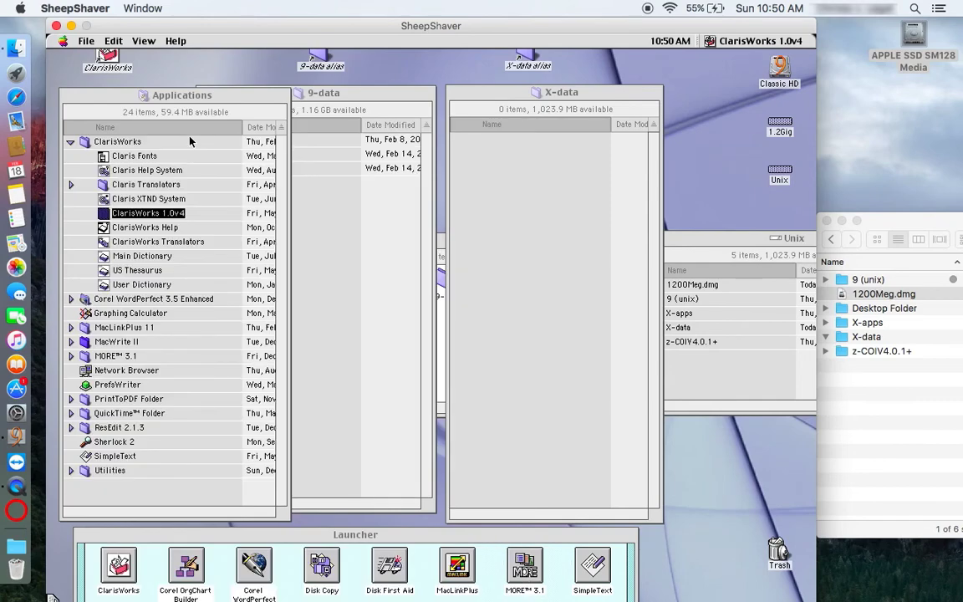
Step: Look at the 9-data contents and compare them with the X-data folder in the Mac OS X Finder and in Mac OS 9
{"action": "left_click", "coordinate": [389, 94]}
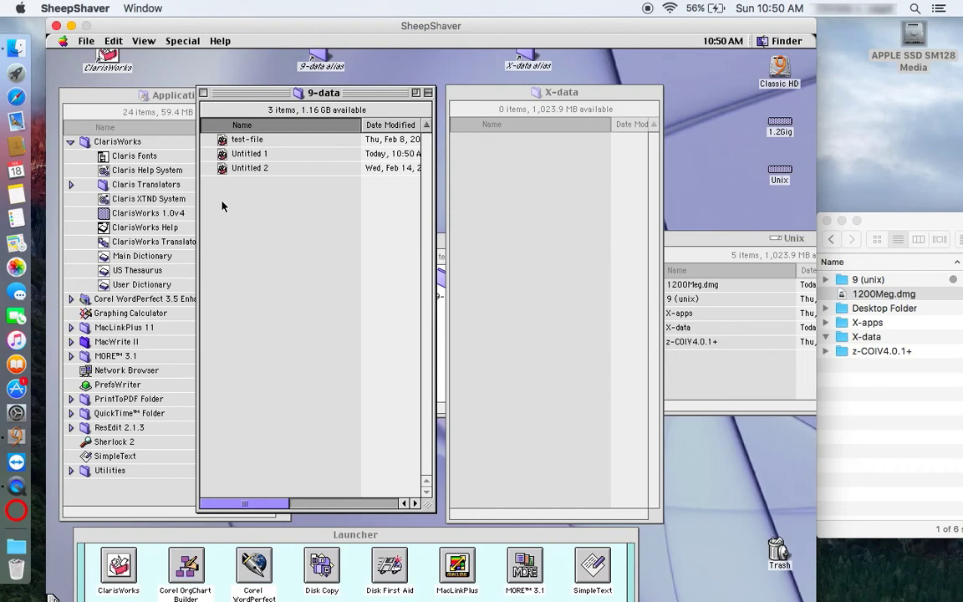
{"action": "left_click", "coordinate": [214, 191]}
{"action": "left_click", "coordinate": [890, 227]}
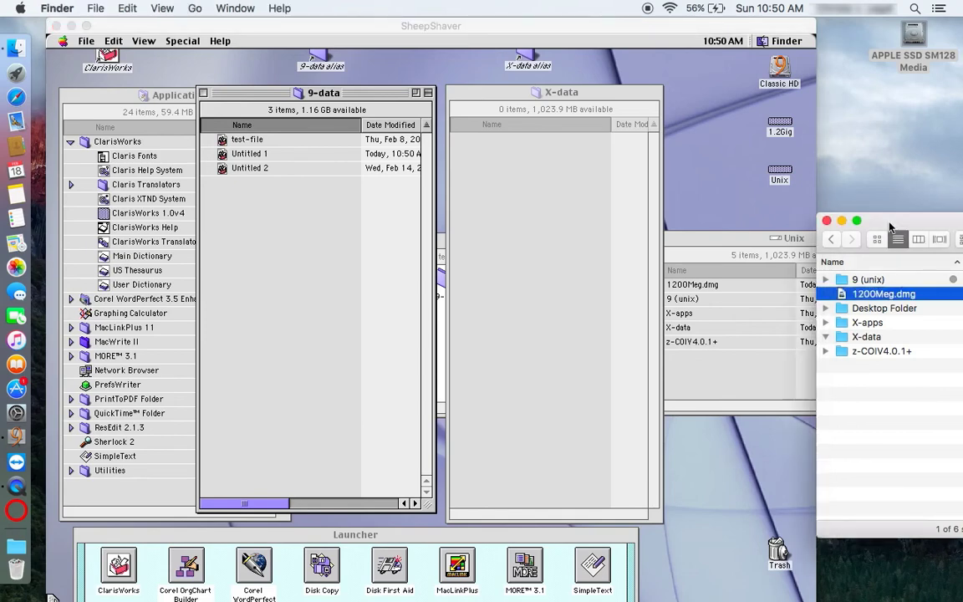
{"action": "left_click", "coordinate": [845, 336]}
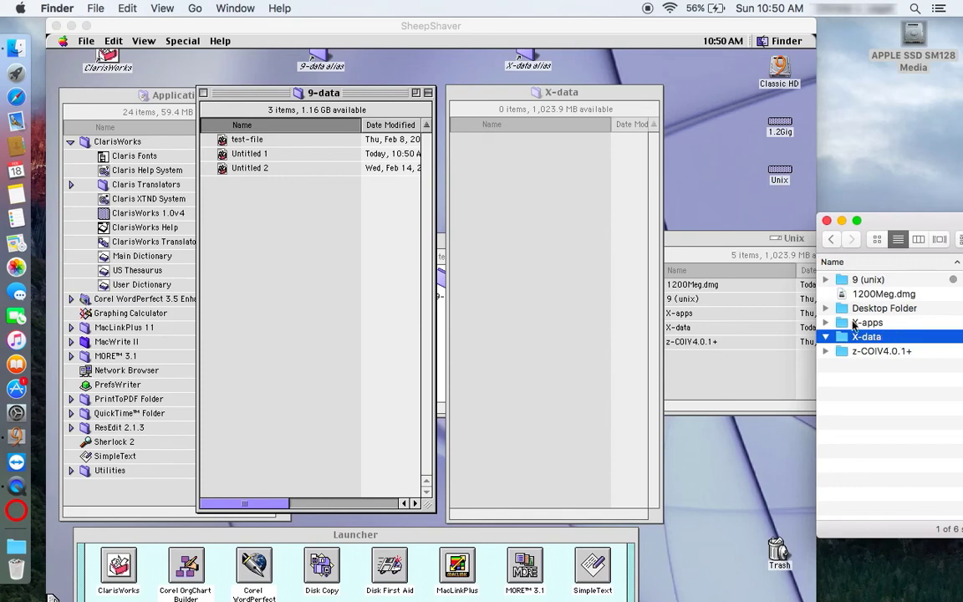
{"action": "left_click", "coordinate": [504, 92]}
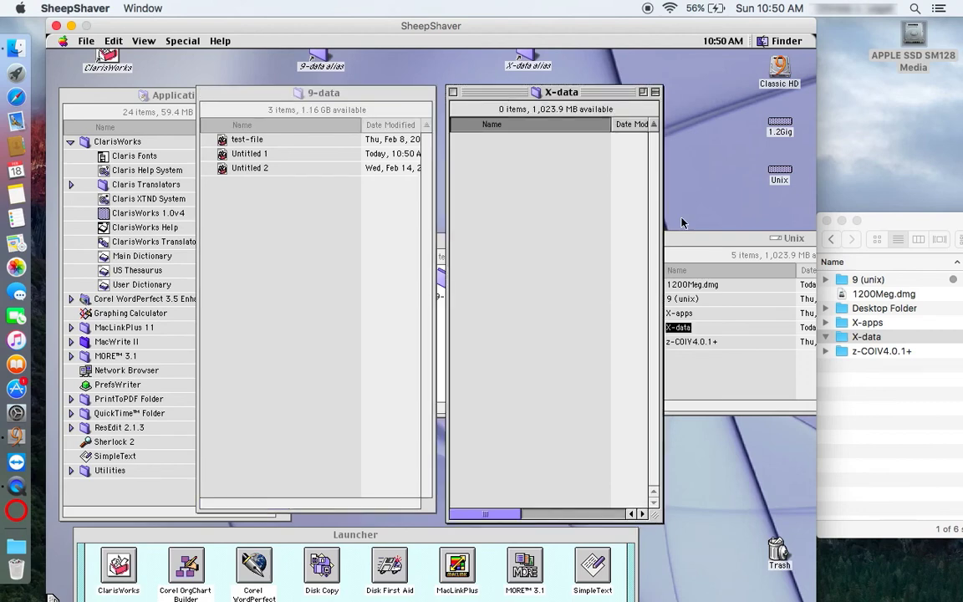
Step: Copy test-file, Untitled 1 and Untitled 2 from the 9-data folder to the X-data folder
{"action": "left_click", "coordinate": [264, 87]}
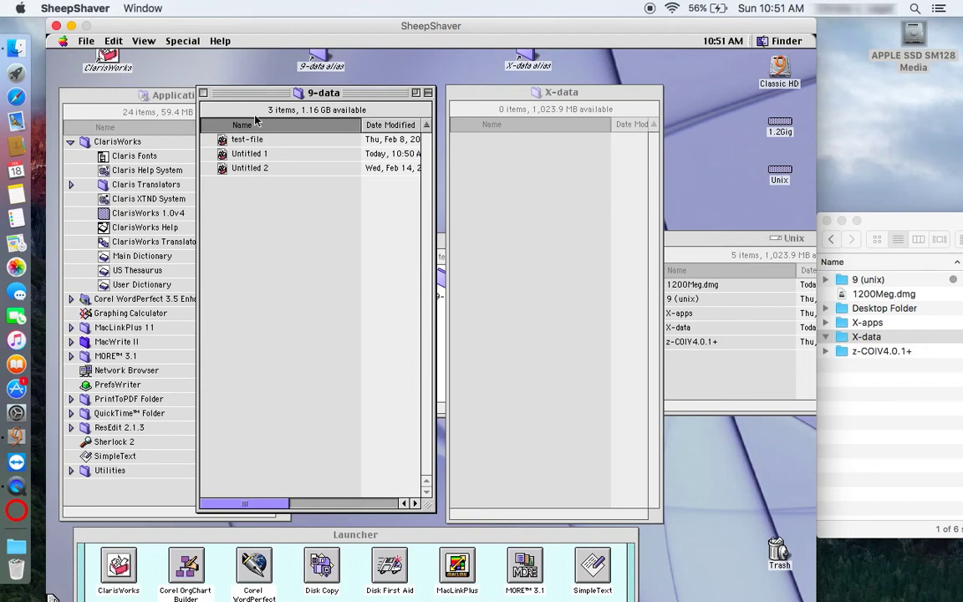
{"action": "left_click_drag", "start_coordinate": [208, 140], "coordinate": [234, 187]}
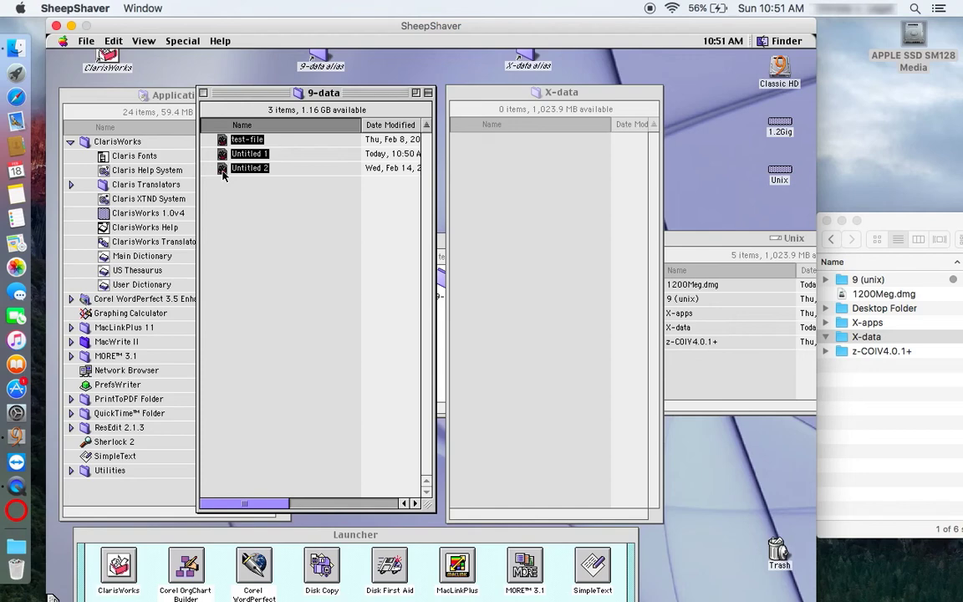
{"action": "left_click", "coordinate": [222, 171]}
{"action": "left_click_drag", "start_coordinate": [222, 171], "coordinate": [505, 244]}
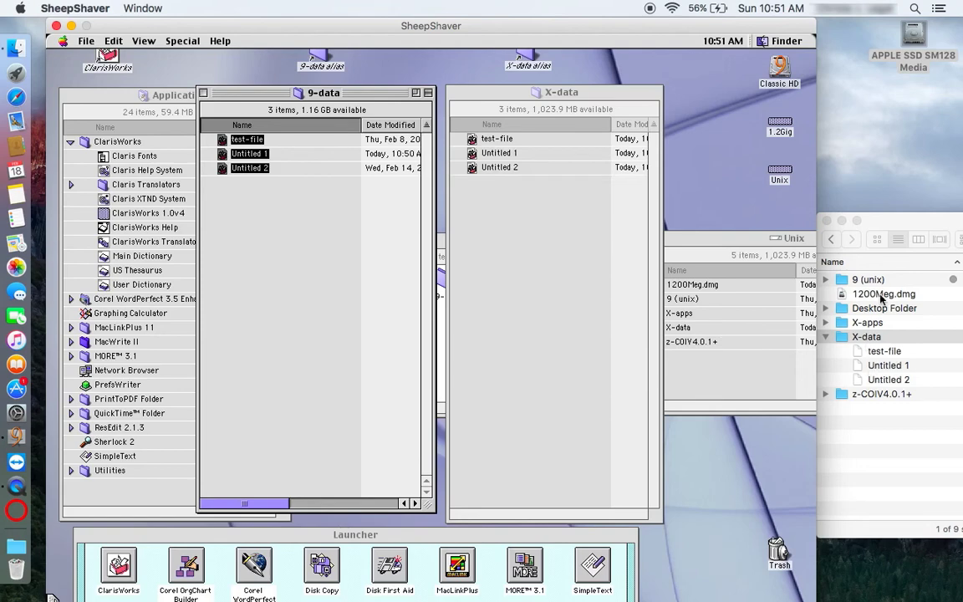
Step: Check the copied files under X-data in the Mac OS X Shared folder and in the Mac OS 9 X-data window
{"action": "left_click_drag", "start_coordinate": [886, 223], "coordinate": [794, 210]}
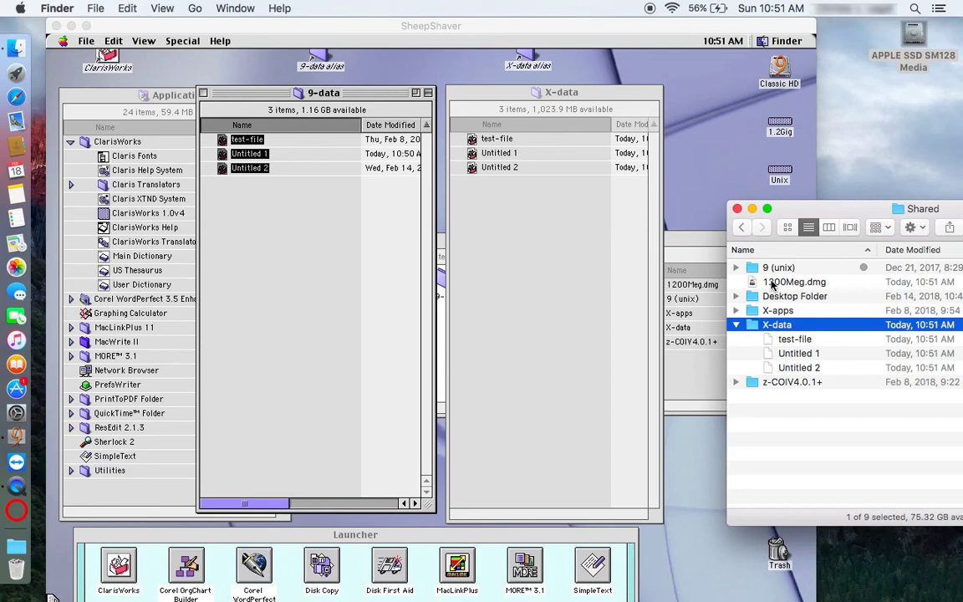
{"action": "left_click_drag", "start_coordinate": [782, 211], "coordinate": [877, 223]}
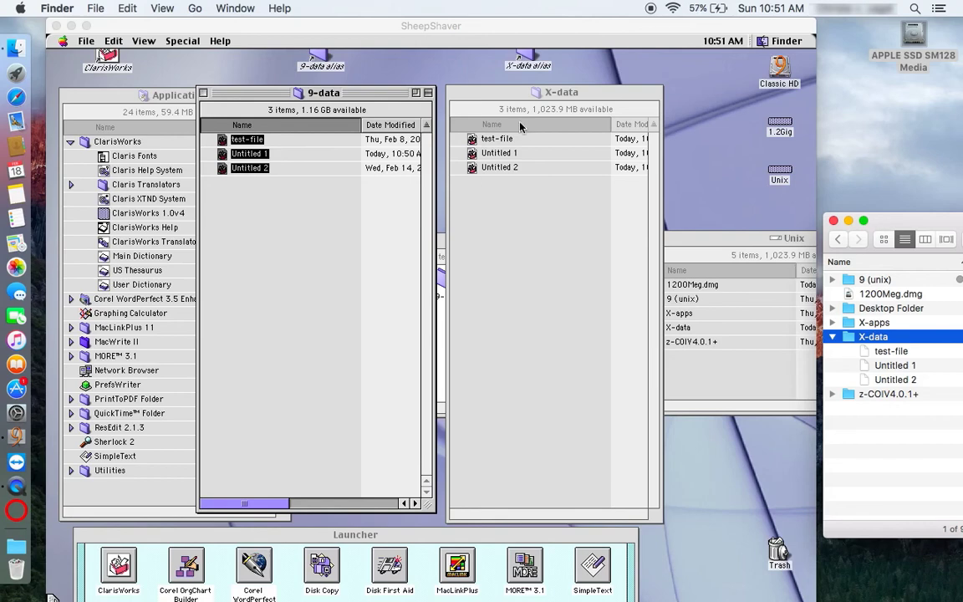
{"action": "left_click", "coordinate": [508, 93]}
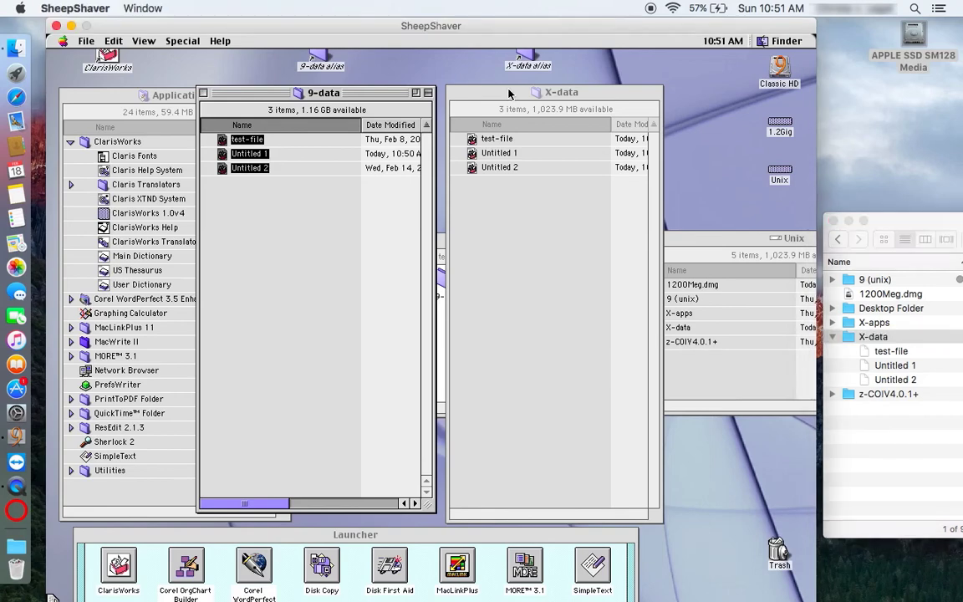
{"action": "left_click", "coordinate": [508, 94]}
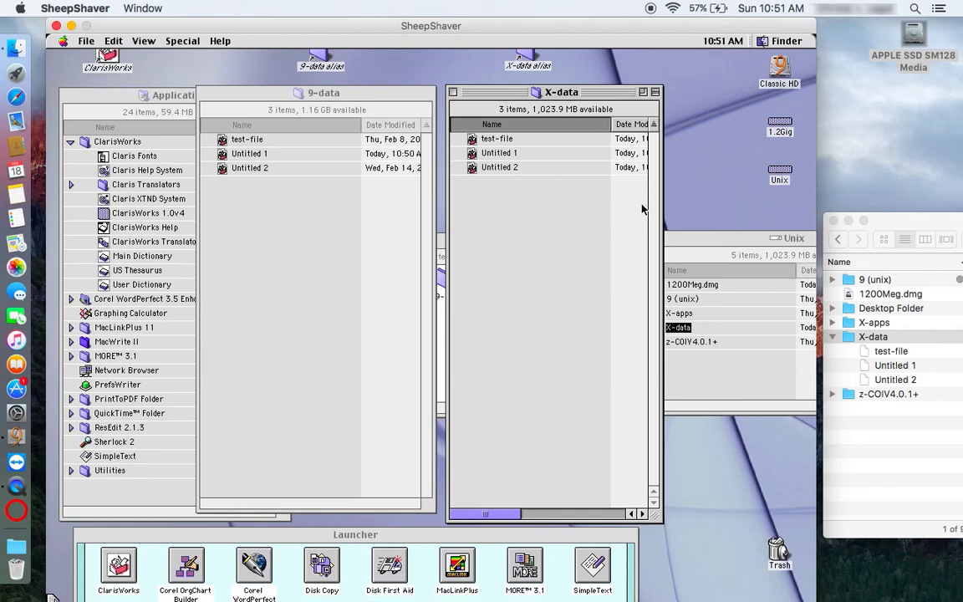
Step: Point out the Unix, 1.2Gig and Classic HD disks on the Mac OS 9 desktop by selecting each in turn
{"action": "left_click", "coordinate": [777, 174]}
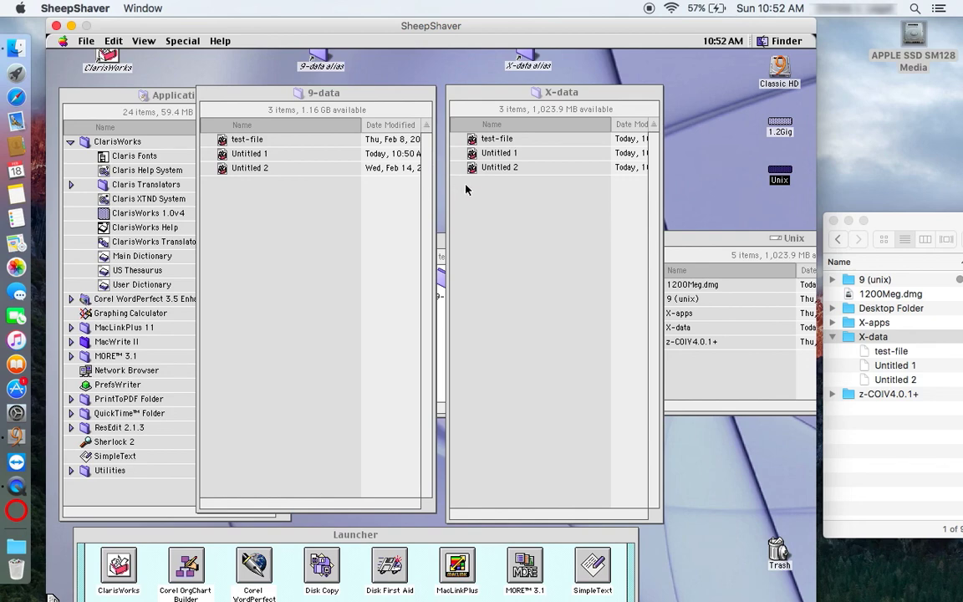
{"action": "left_click", "coordinate": [779, 128]}
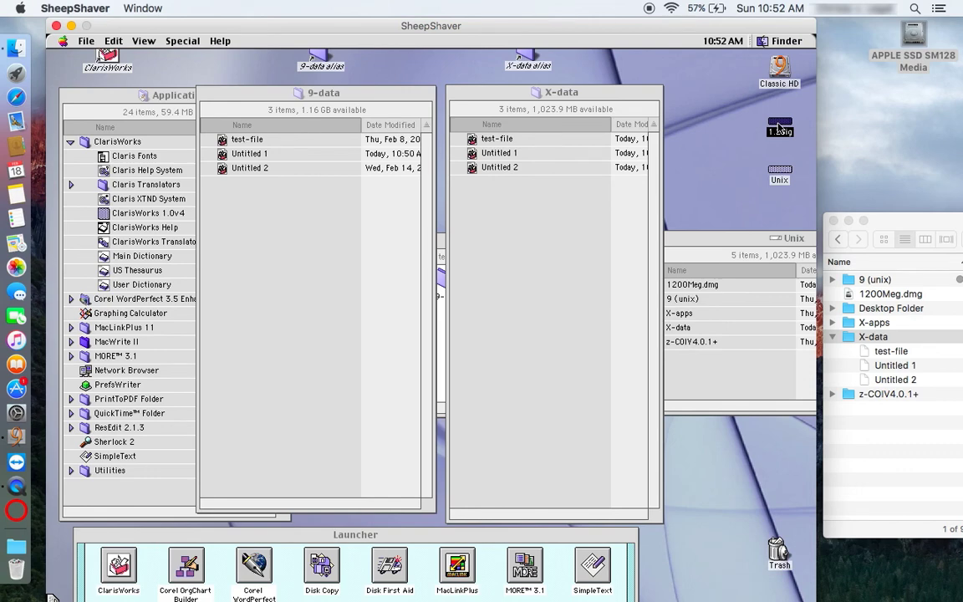
{"action": "left_click_drag", "start_coordinate": [779, 128], "coordinate": [779, 71]}
{"action": "left_click", "coordinate": [778, 71]}
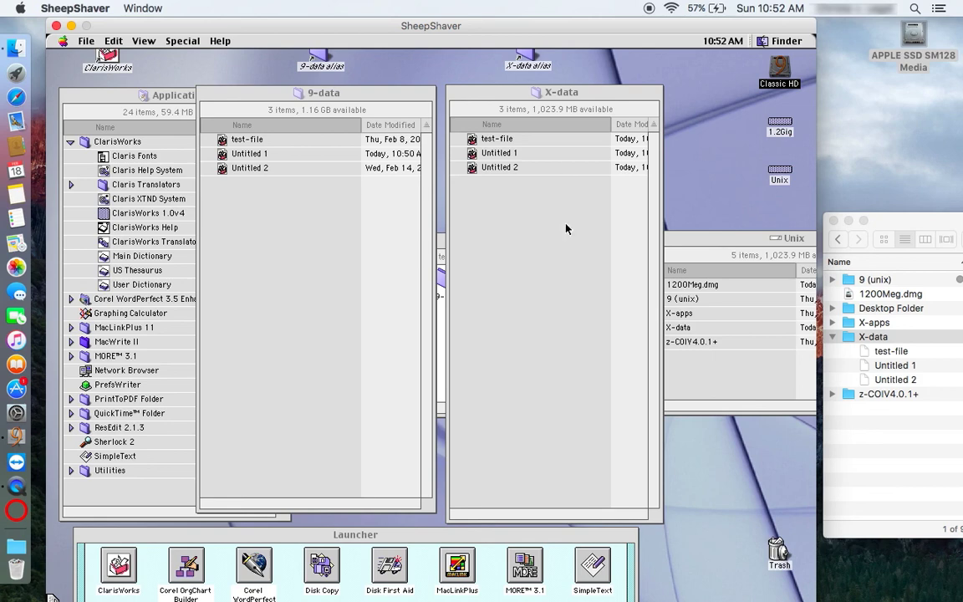
Step: Return to SheepShaver from the Mac OS X Finder and bring up the Mac OS 9 Special commands, including Restart and Shut Down
{"action": "left_click", "coordinate": [928, 227]}
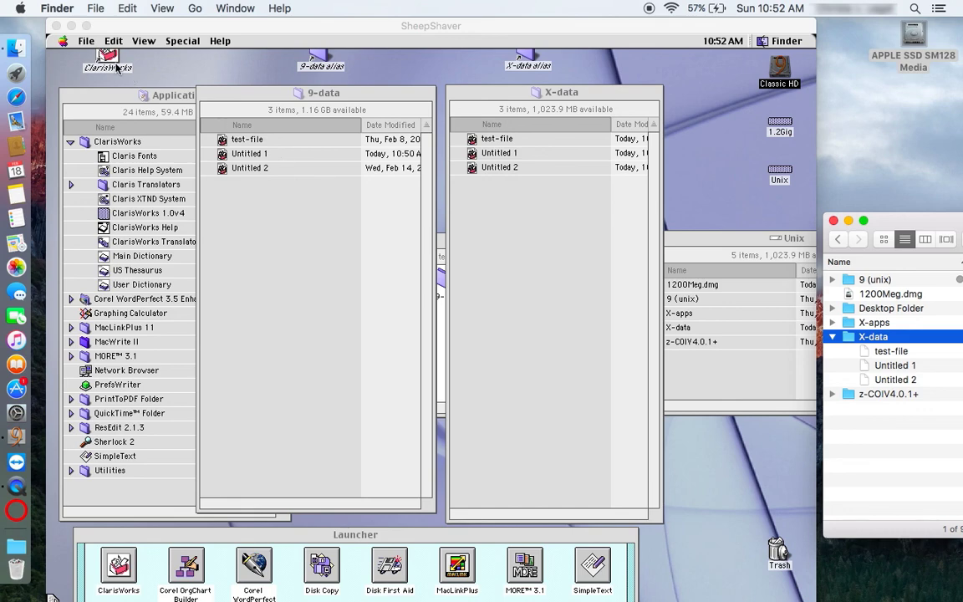
{"action": "left_click", "coordinate": [183, 41]}
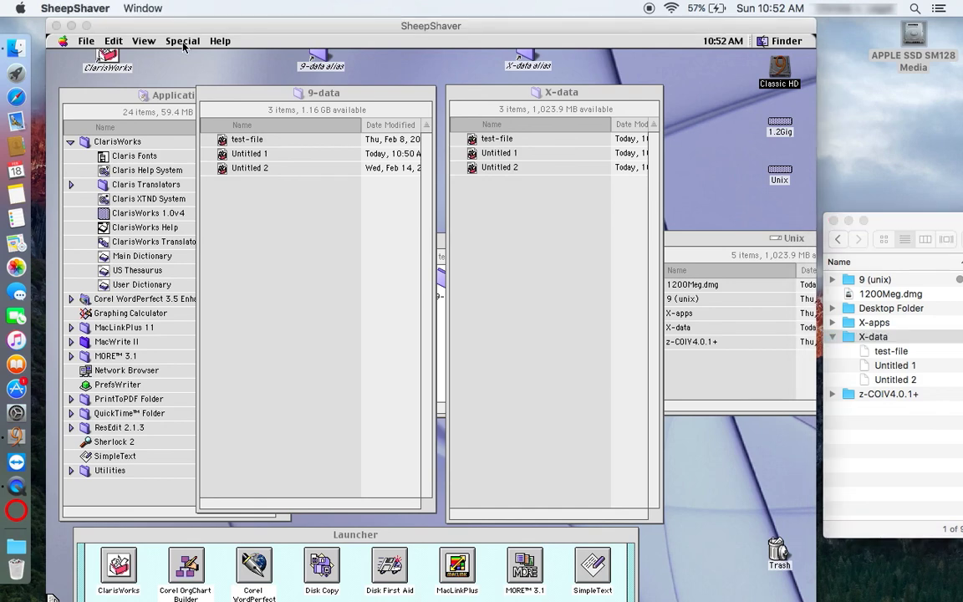
{"action": "left_click", "coordinate": [181, 41]}
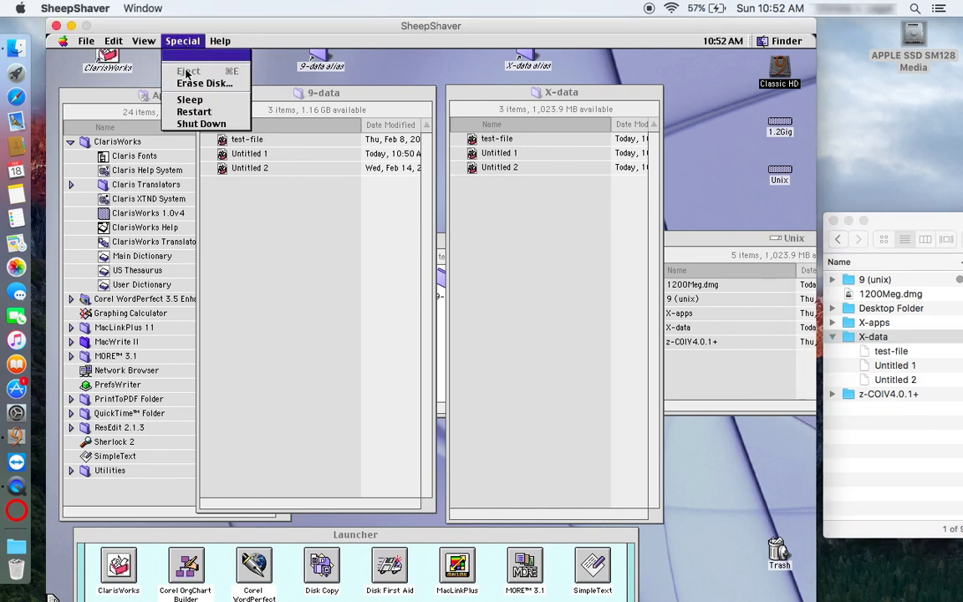